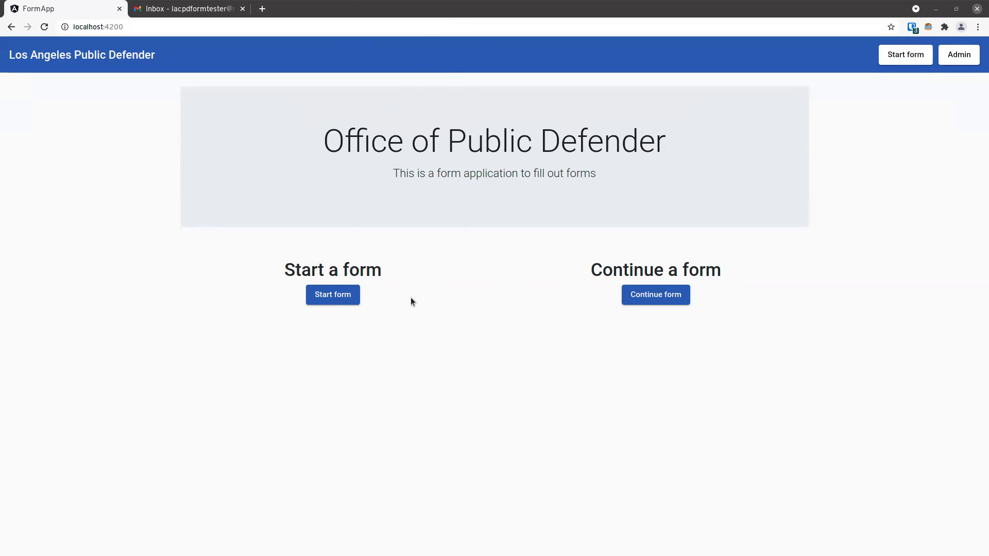
Start a new Employee form and autofill the employee's saved name, e-mail and phone
click(340, 295)
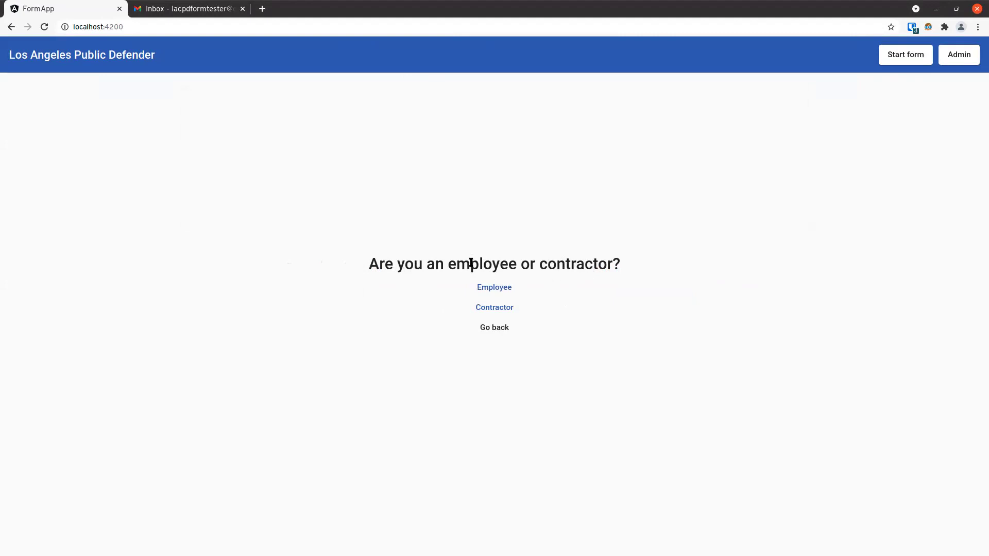
click(499, 291)
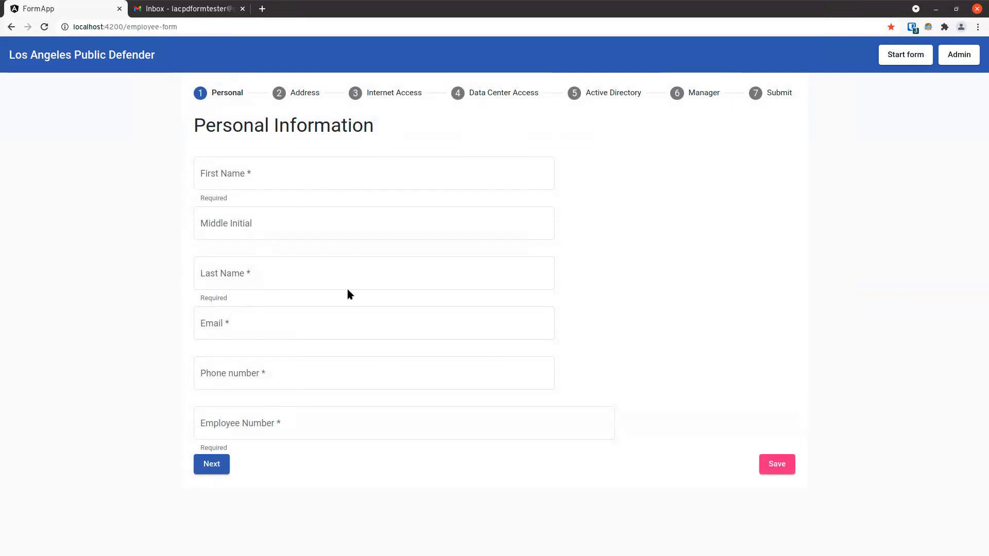
click(350, 174)
click(257, 199)
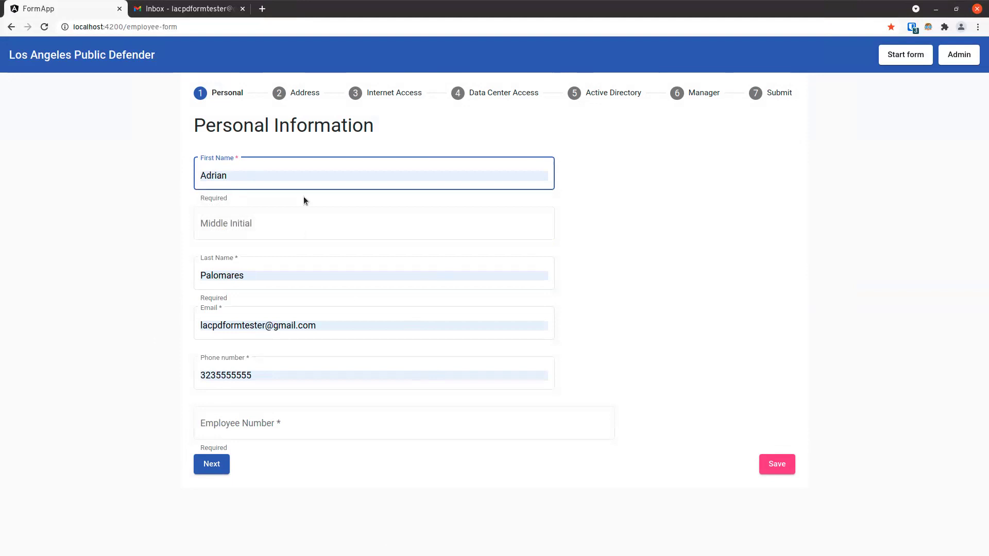
Enter the employee number and continue to the Address step
click(304, 420)
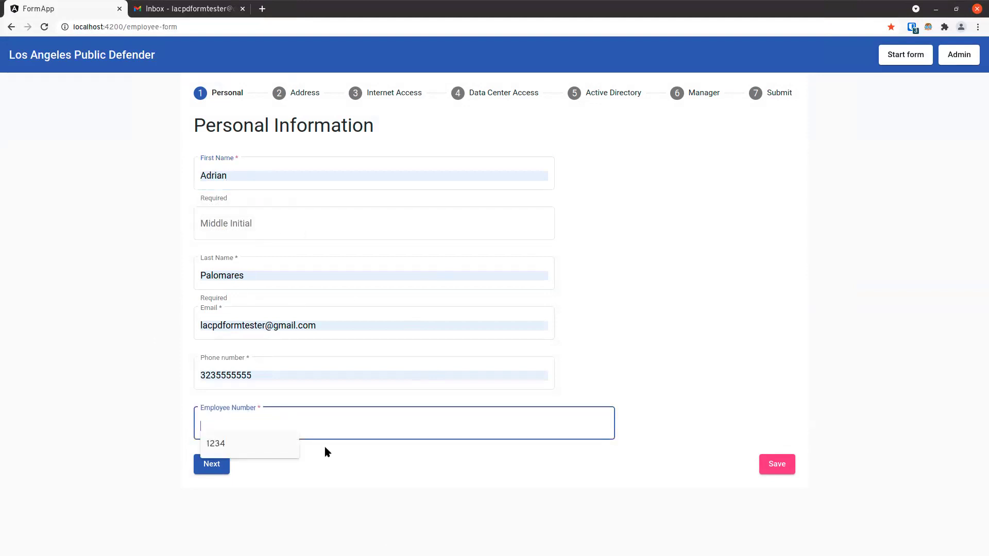
text(1234)
click(211, 465)
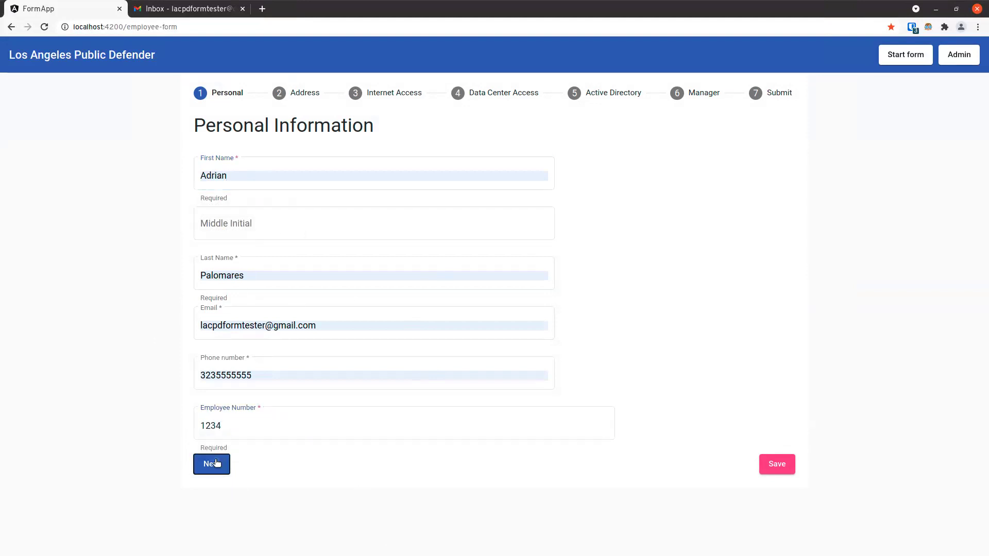
click(347, 173)
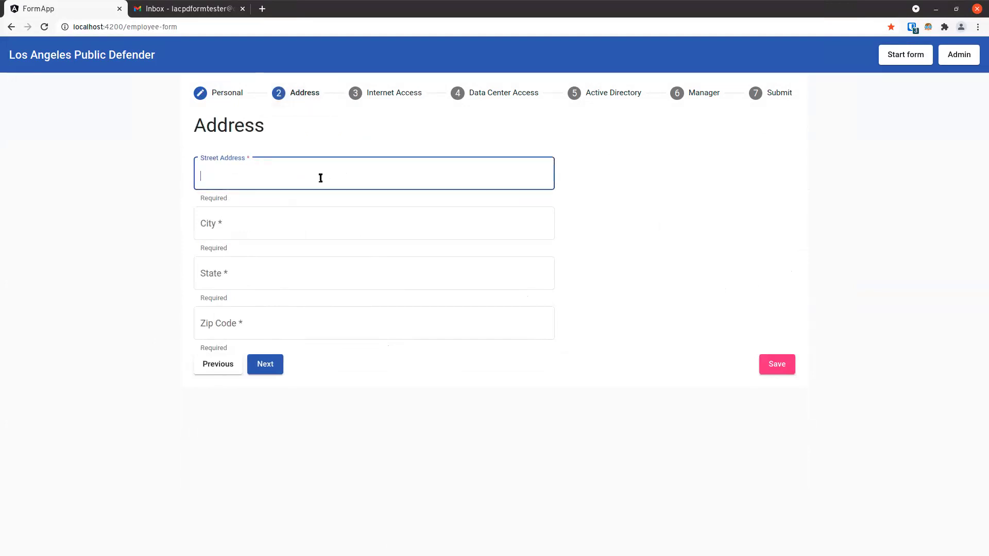
Autofill the saved address and choose the Default Countywide Policy for internet access
text(123 Street)
click(242, 202)
click(271, 366)
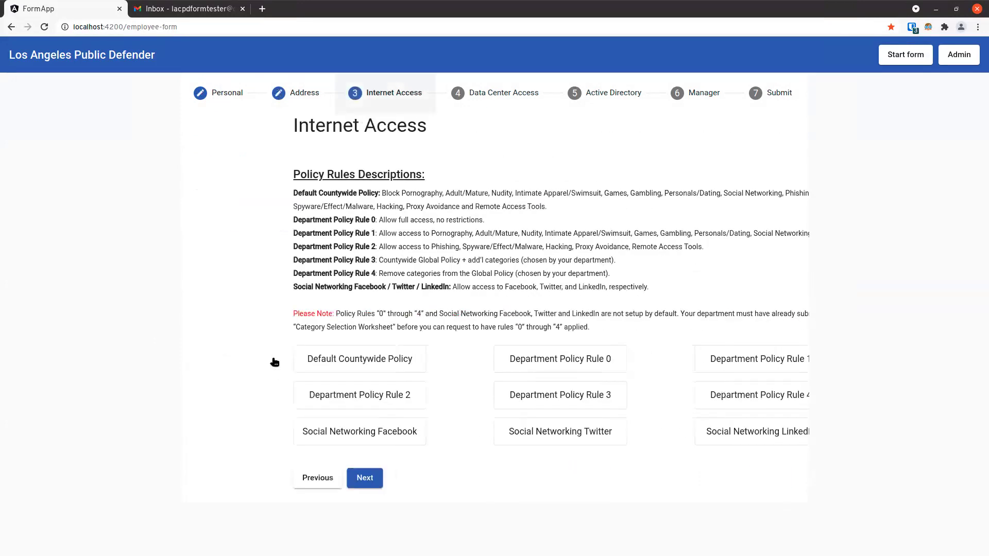
click(288, 359)
click(265, 481)
Fill in Data Center Access: the Logon ID, Major Group Code 12, LSO Group Code 12, Security Authorization 12
click(283, 207)
text(123)
click(277, 244)
text(12)
click(265, 281)
text(12)
click(258, 320)
text(12)
Request Internet Access on the Applications Requested step and continue
click(262, 366)
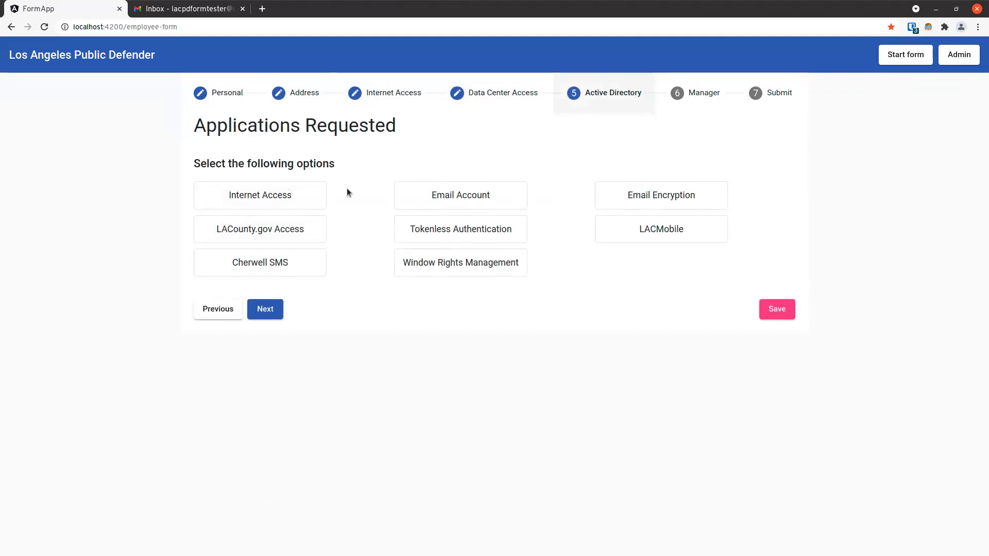
click(285, 202)
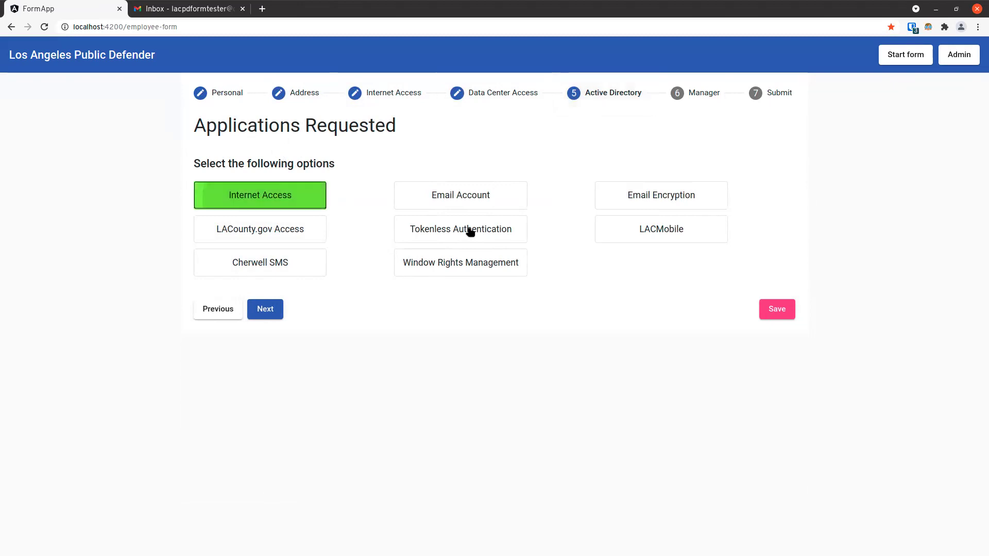
click(263, 315)
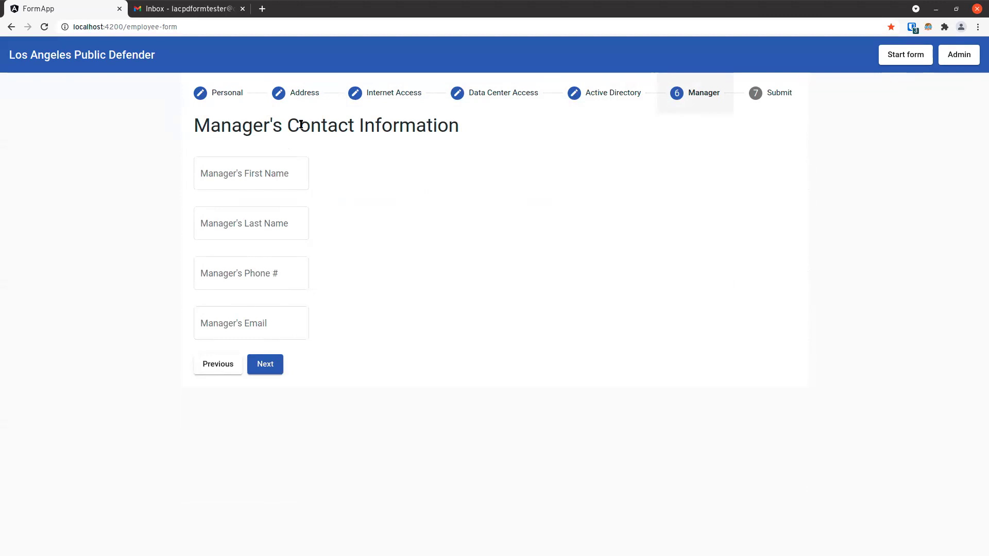
Enter the manager's first name, last name and phone number
click(289, 175)
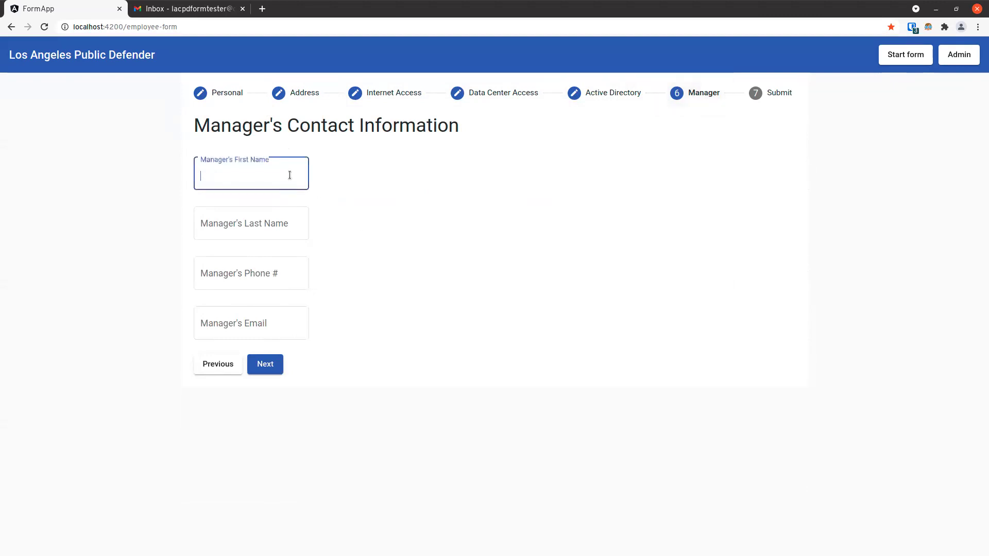
text(JOh)
key(BackSpace)
key(BackSpace)
key(BackSpace)
text(ohn)
key(Tab)
text(Doe)
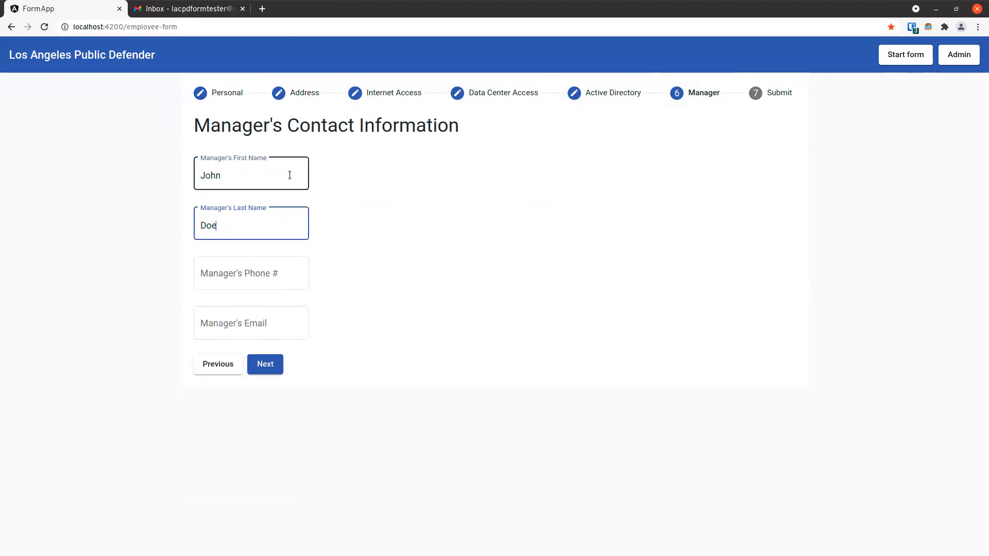
key(Tab)
text(323)
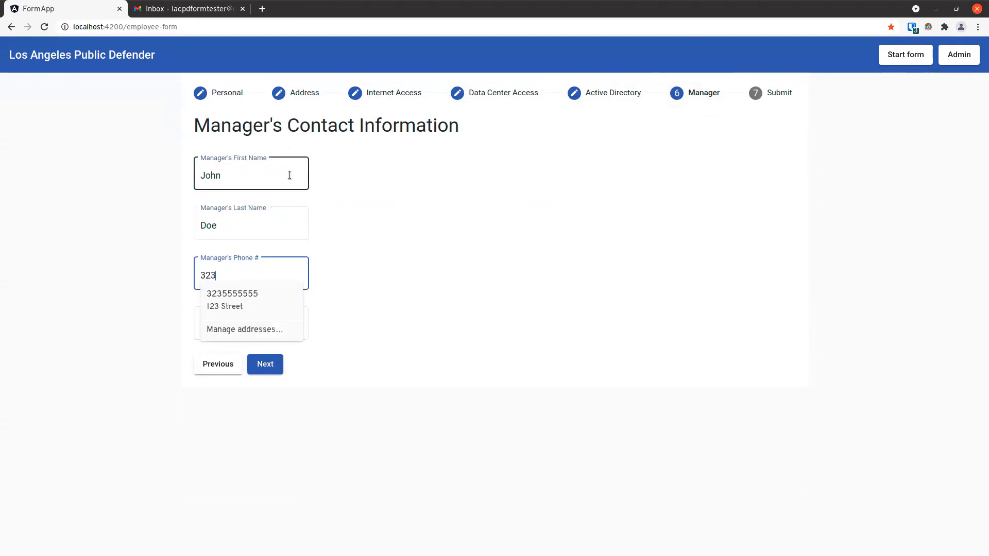
text(444444)
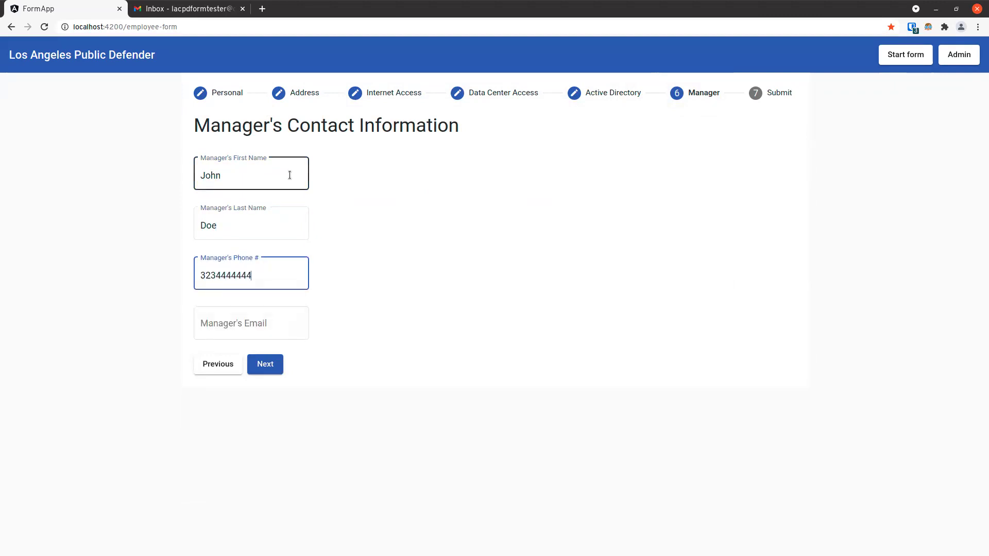
Enter the manager's e-mail address and continue to the review page
click(263, 326)
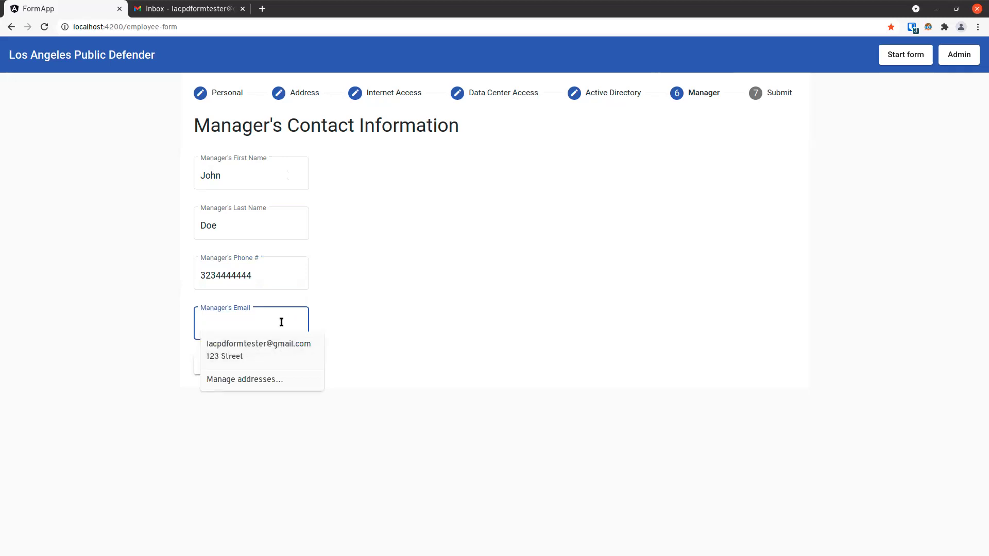
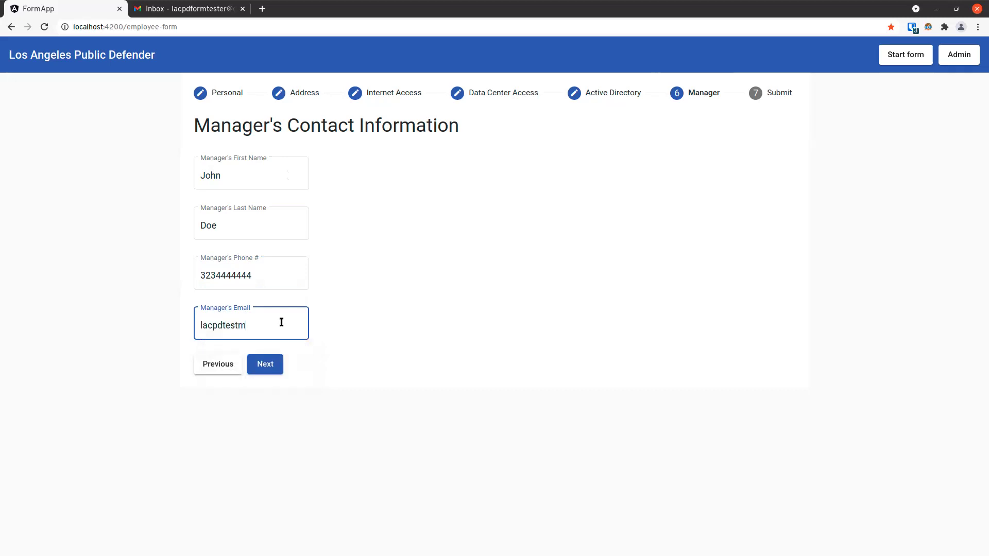
key(Home)
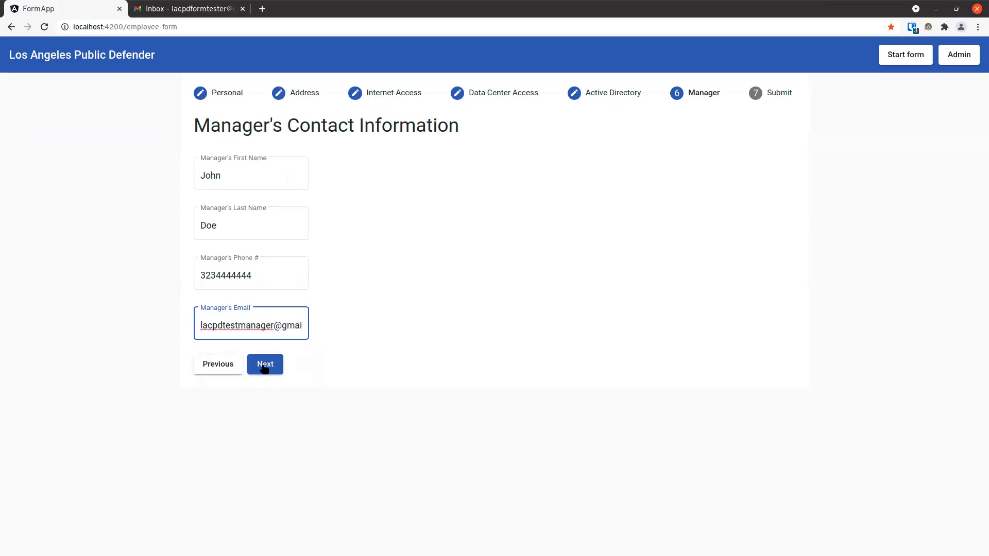
click(264, 365)
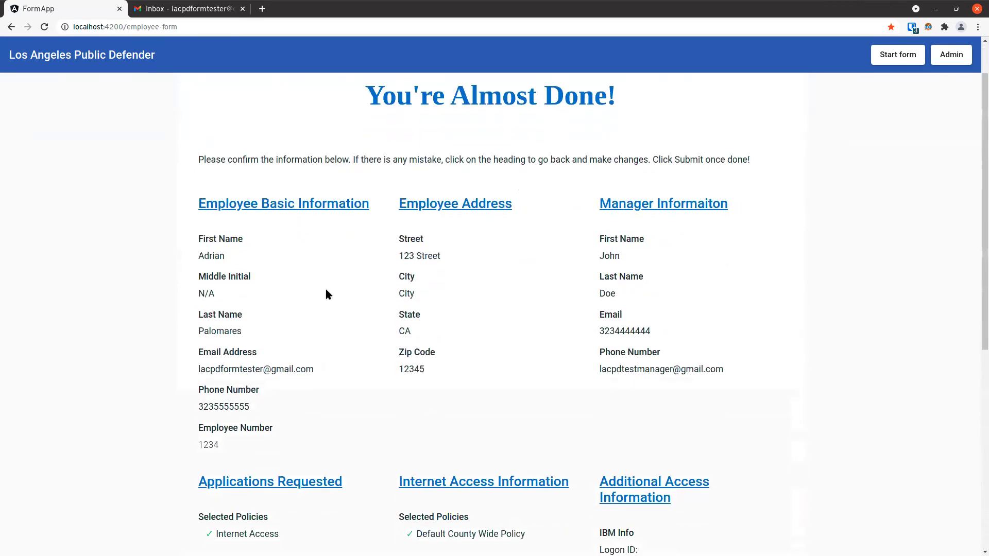
Review the form summary, revisiting the employee address step to check it
scroll(326, 292, down, 4)
scroll(378, 302, up, 1)
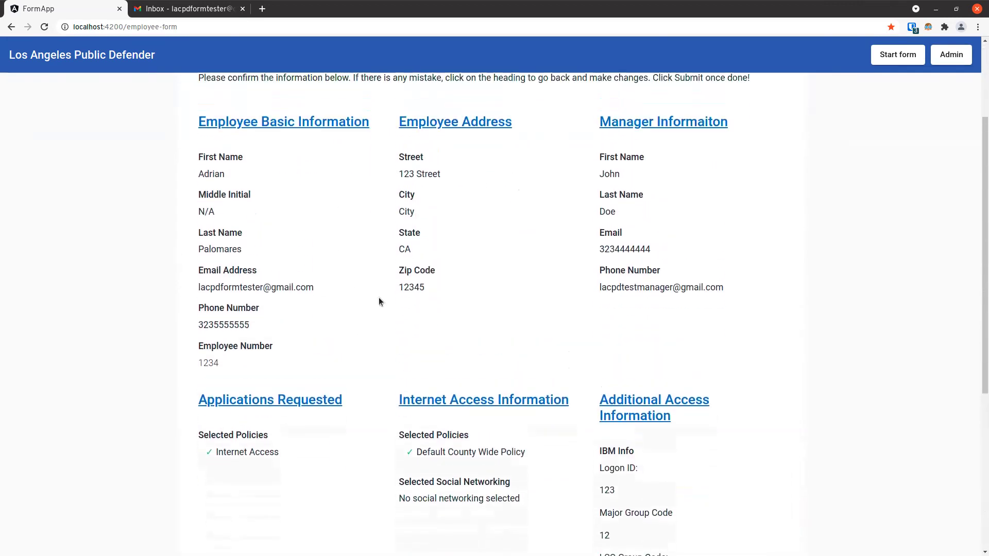
scroll(366, 265, up, 2)
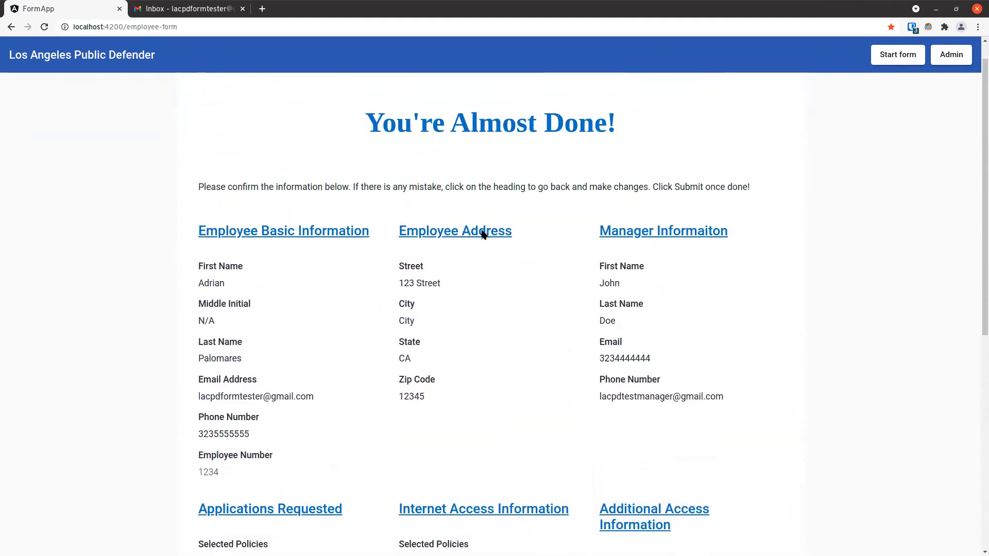
click(481, 232)
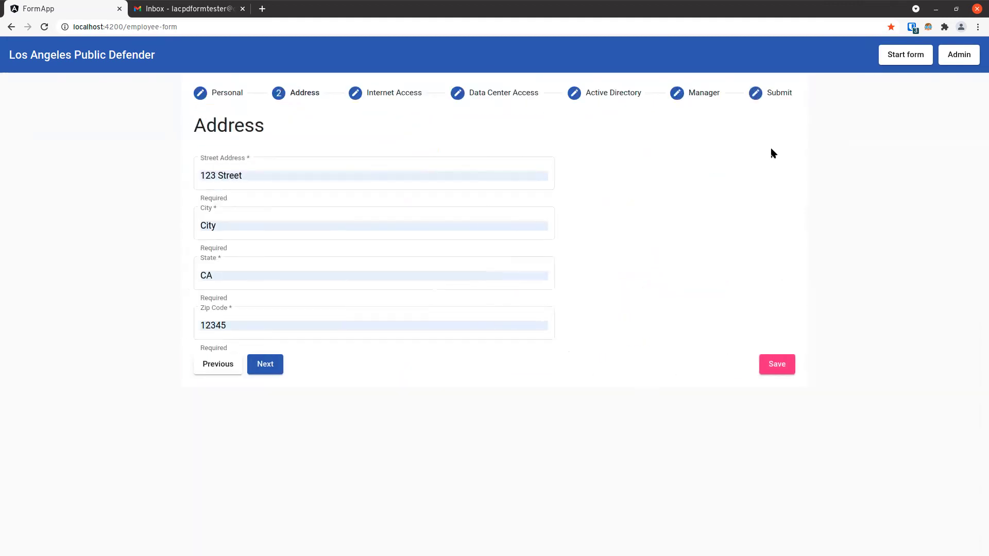
click(774, 98)
Submit the employee form and highlight the reference number shown
scroll(638, 333, down, 7)
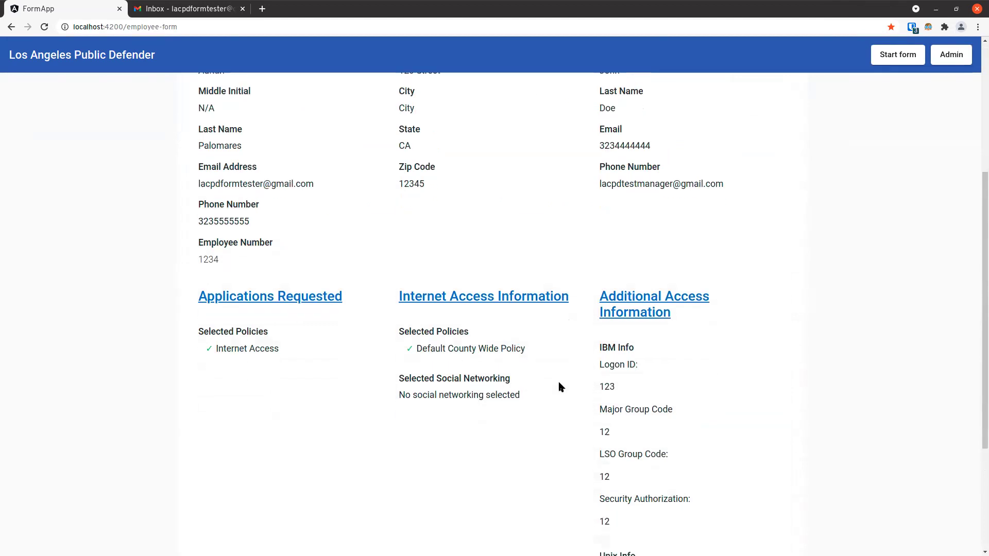
scroll(523, 418, down, 1)
click(496, 499)
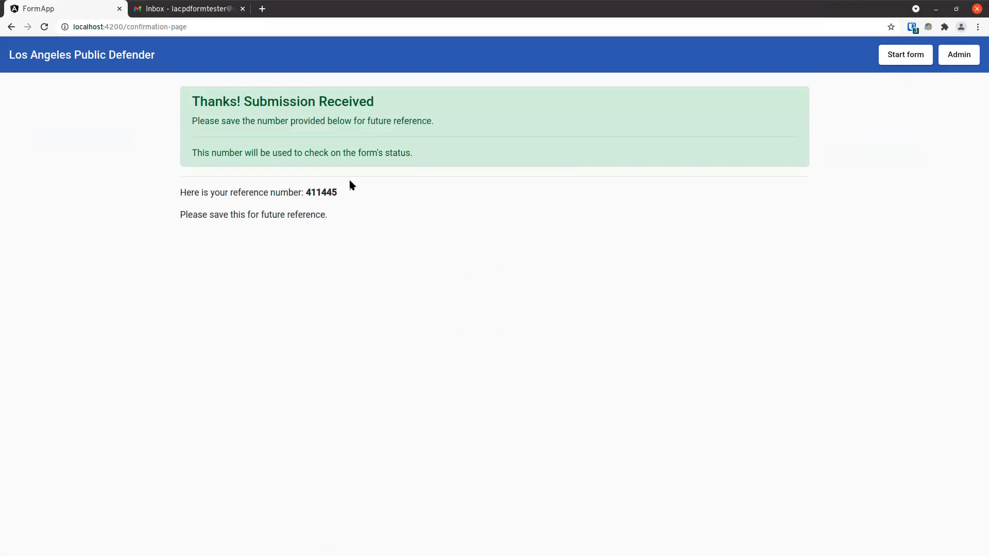
drag(338, 192, 308, 193)
key(ctrl+c)
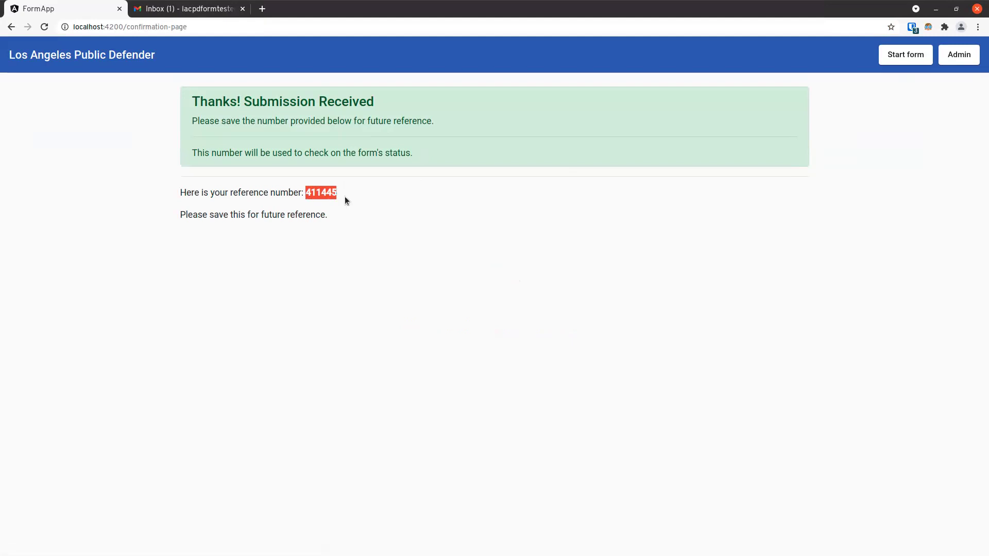
Open the new request e-mail in Gmail to compare the reference number
click(194, 10)
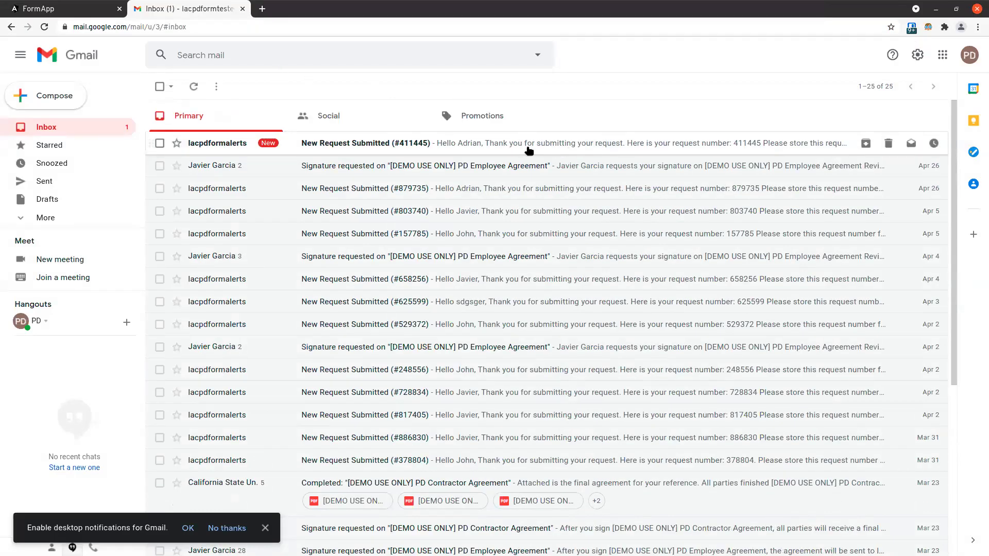
click(577, 148)
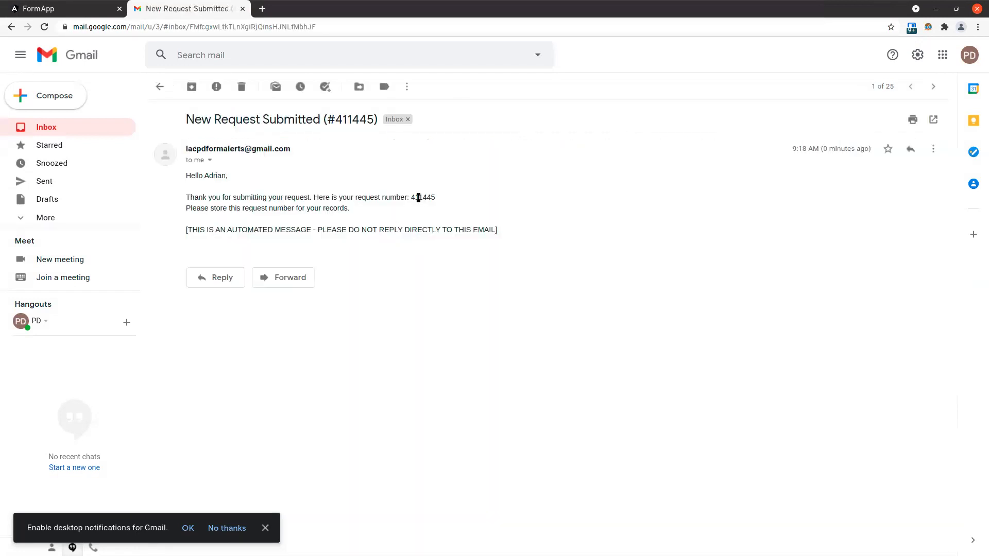
click(81, 9)
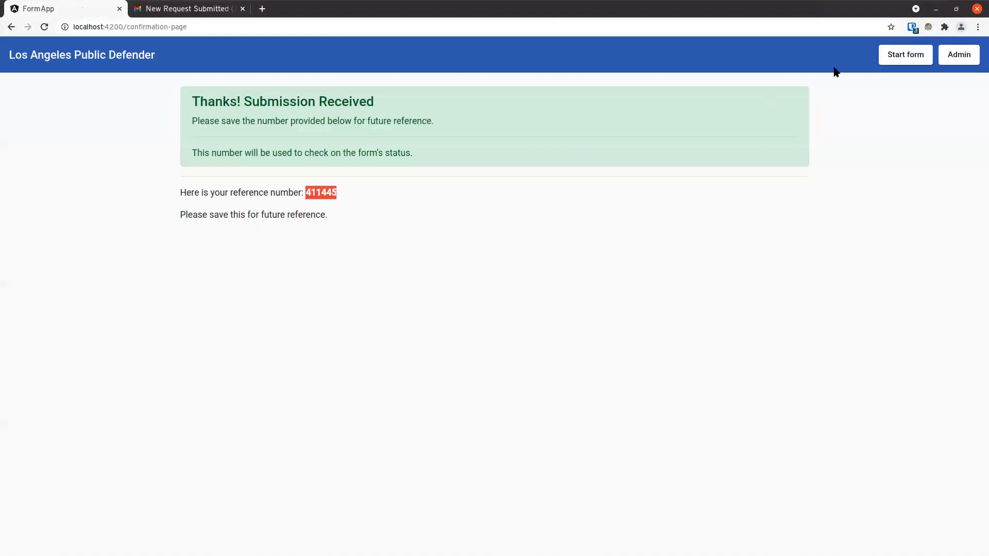
Retrieve the saved Employee form by pasting its request number, then return to the home page
click(904, 56)
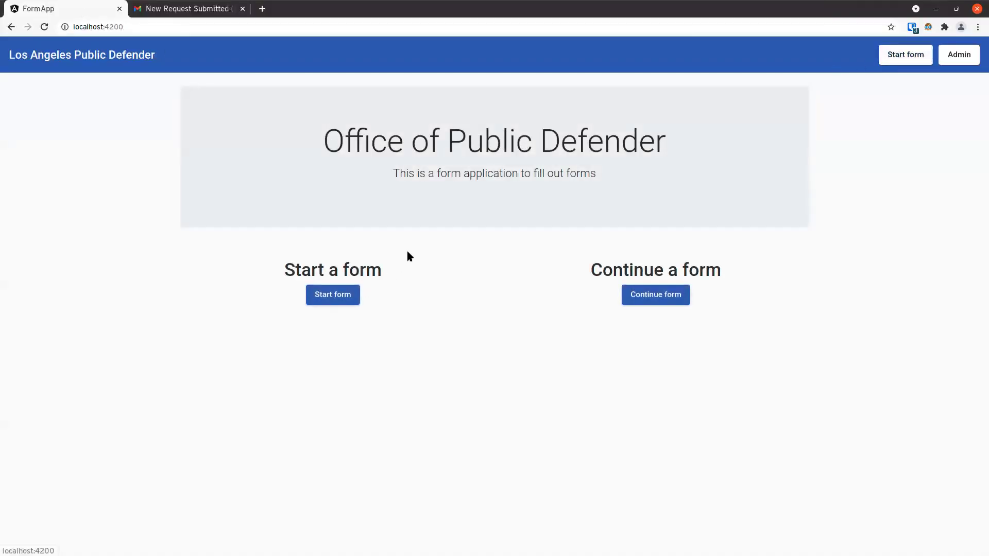
click(647, 300)
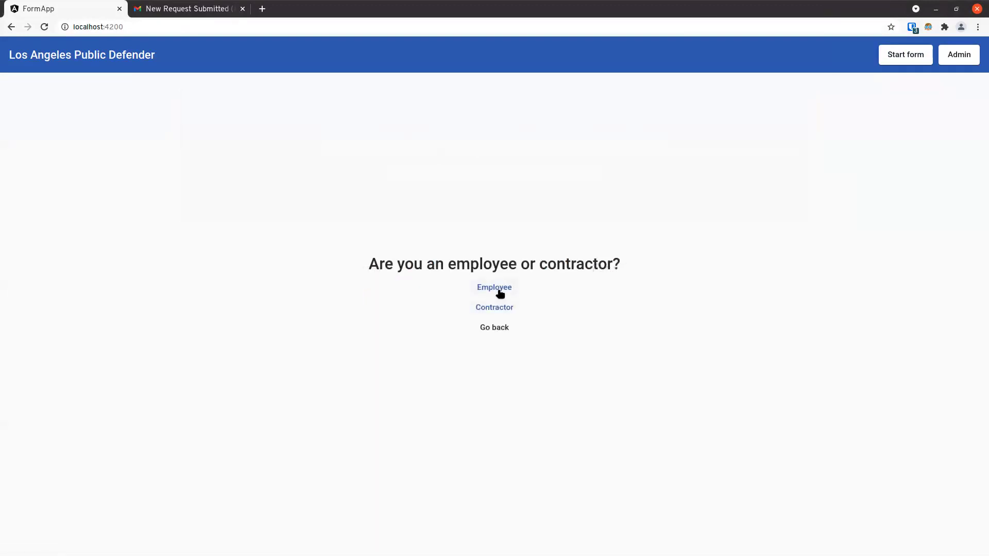
click(498, 291)
click(488, 265)
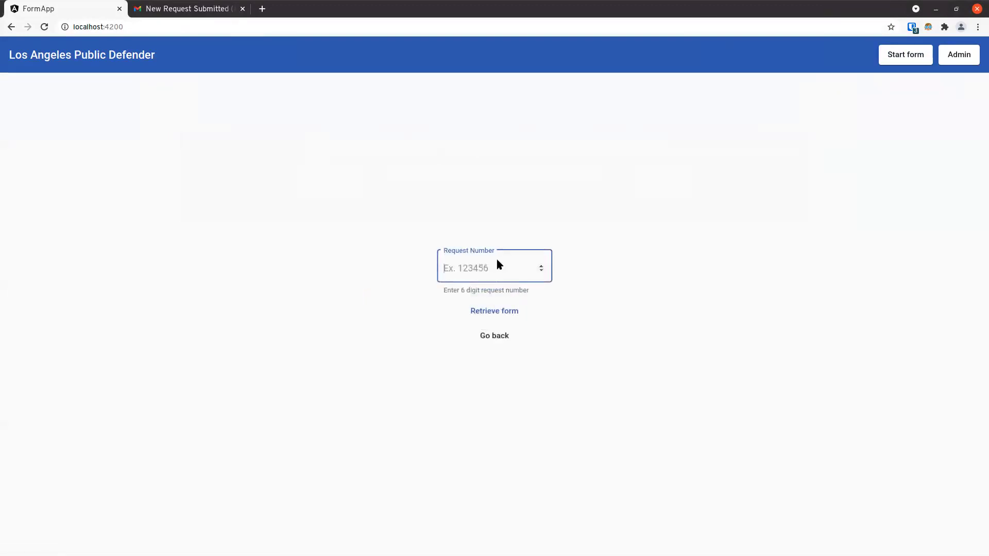
key(ctrl+v)
click(510, 311)
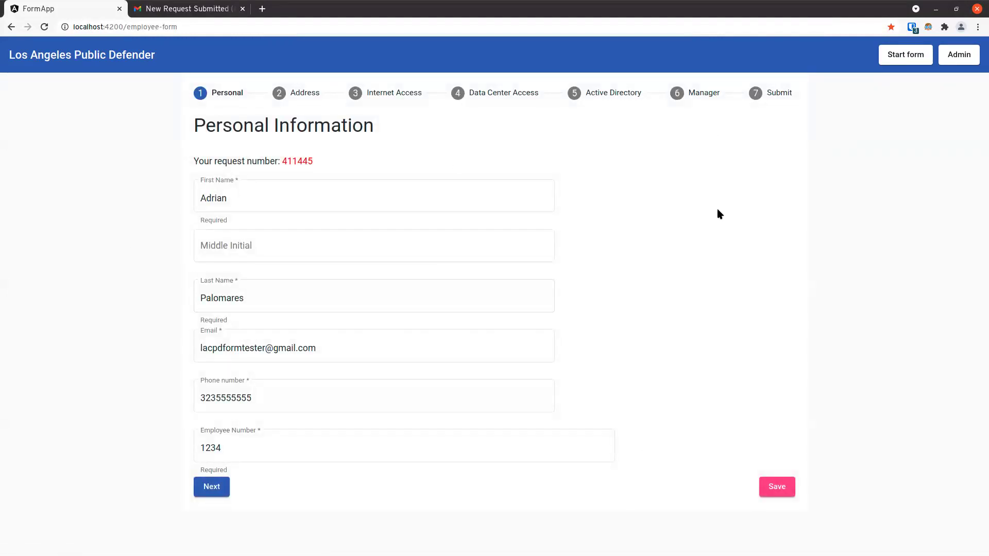
click(909, 55)
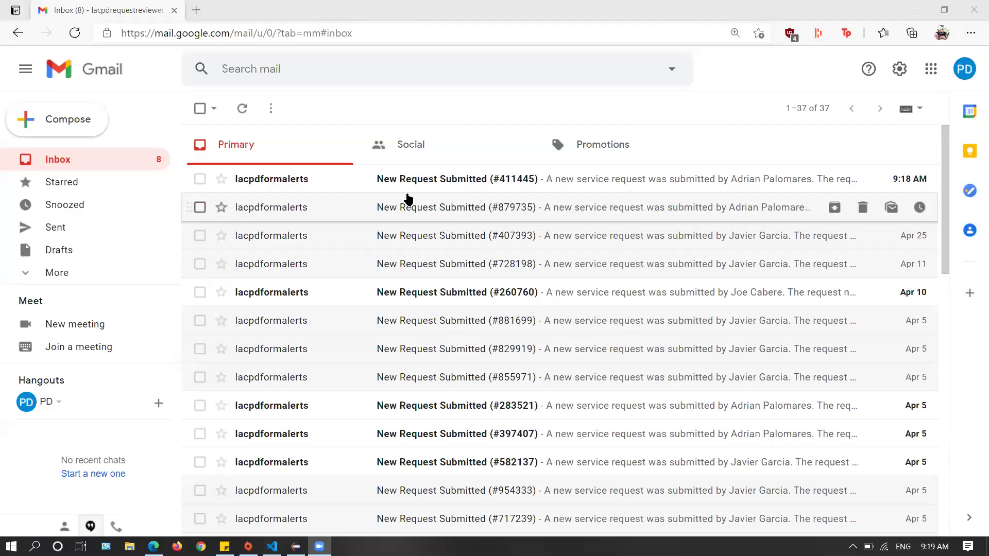
Open the New Request Submitted notification and highlight the submitter's name and request number
click(359, 179)
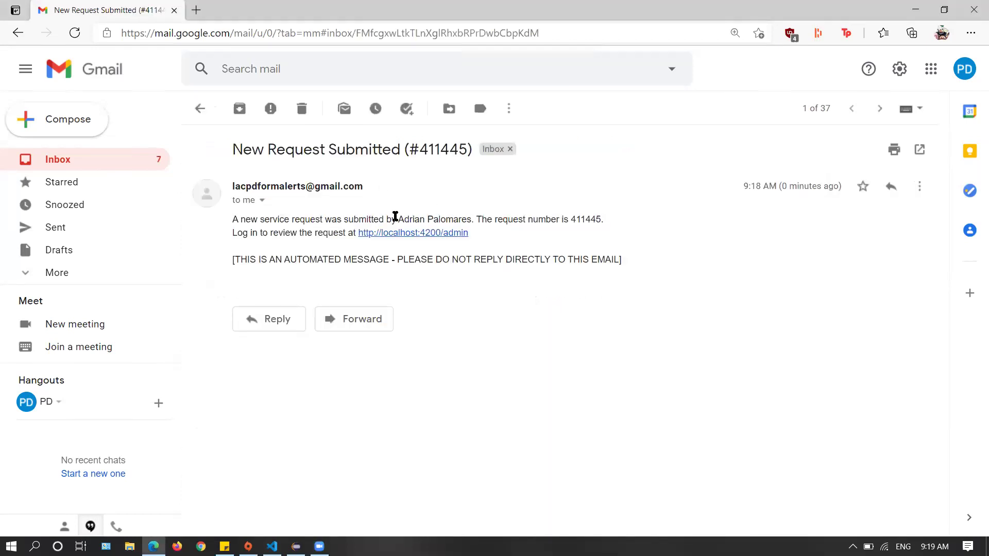
drag(482, 230, 483, 226)
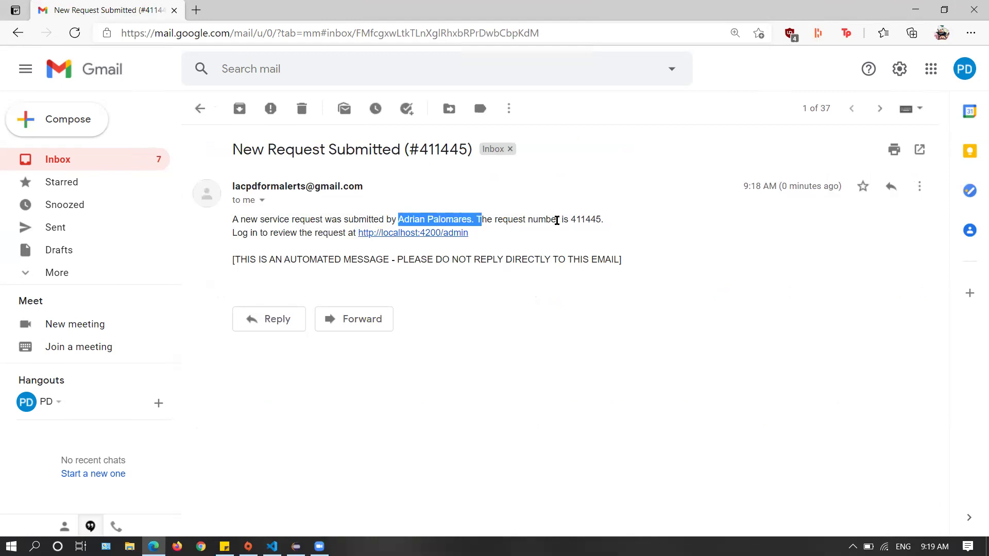
drag(578, 220, 618, 227)
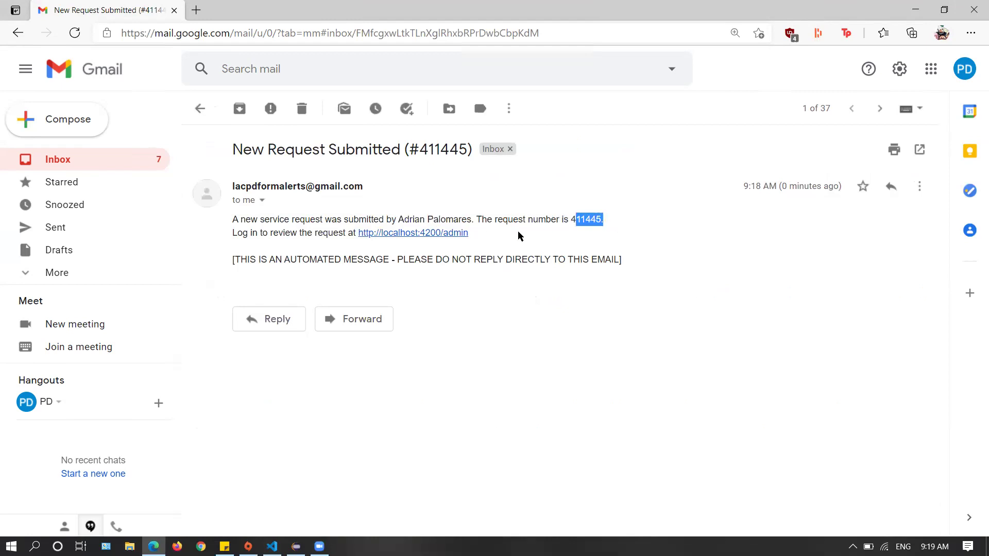
click(456, 243)
Follow the e-mail's admin link and log in with the admin password
click(436, 233)
click(456, 284)
text(•••••••)
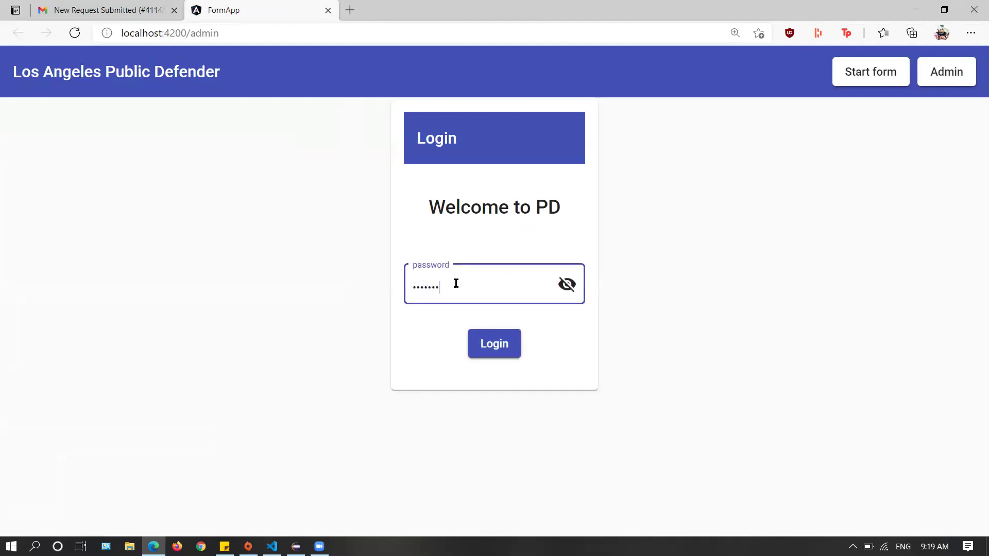
click(496, 345)
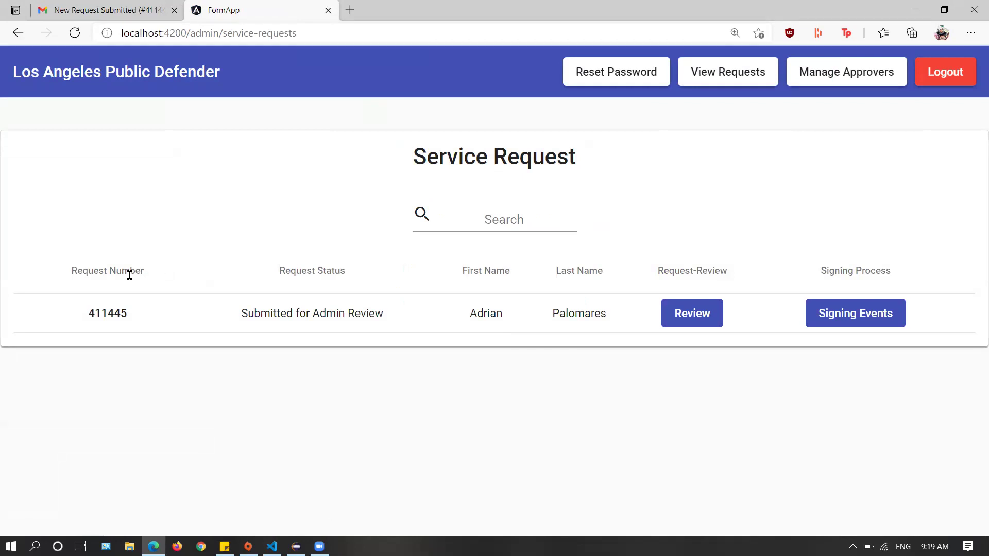
Check the Service Request list columns and open the submitted request for review
drag(71, 269, 152, 274)
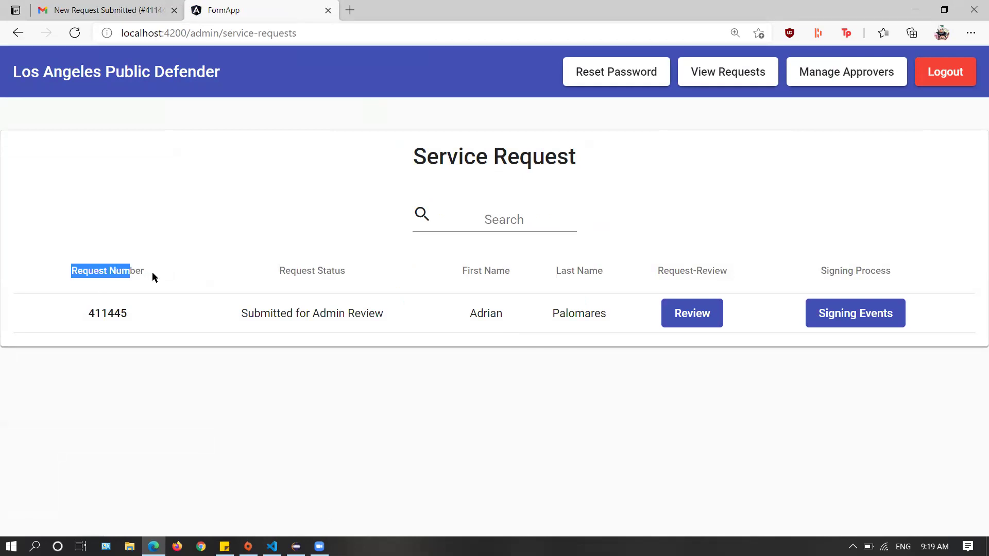
drag(273, 270, 334, 270)
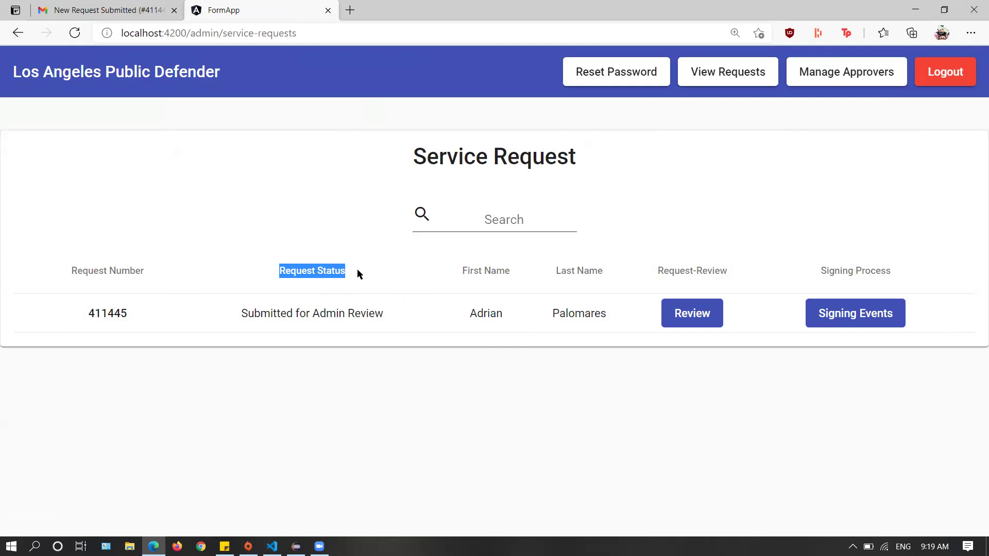
drag(462, 268, 626, 272)
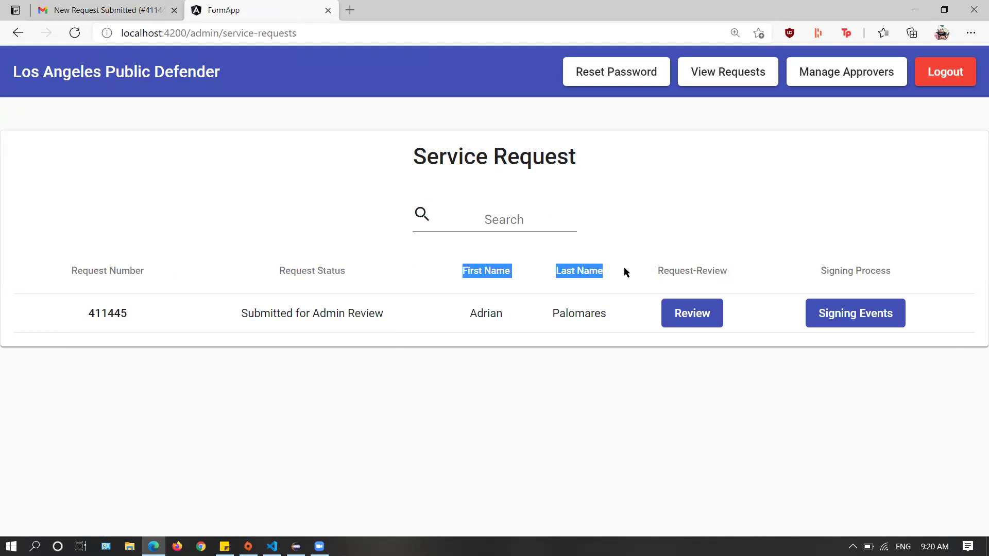
click(697, 275)
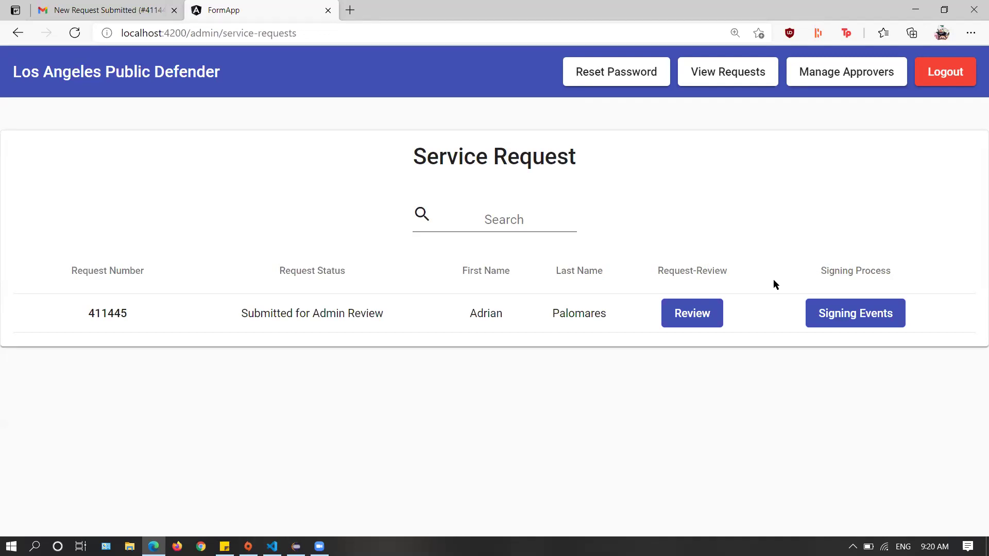
click(698, 312)
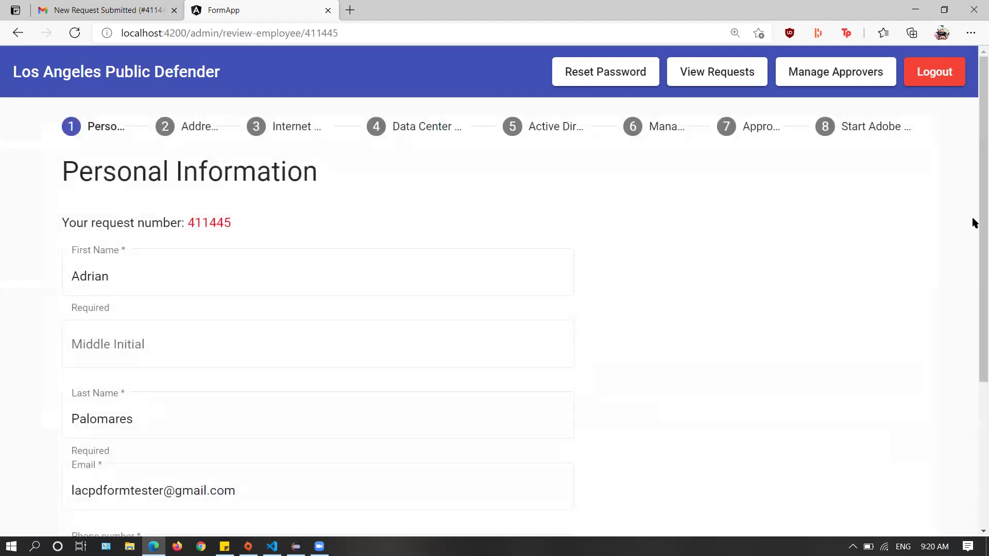
Change the employee's Zip Code on the Address step to 12344
scroll(972, 232, down, 1)
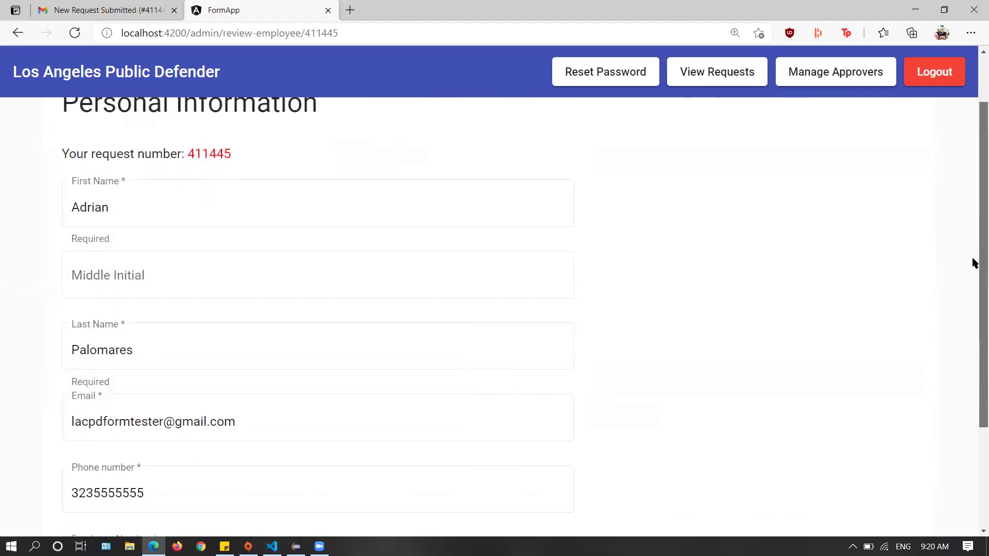
scroll(974, 264, down, 3)
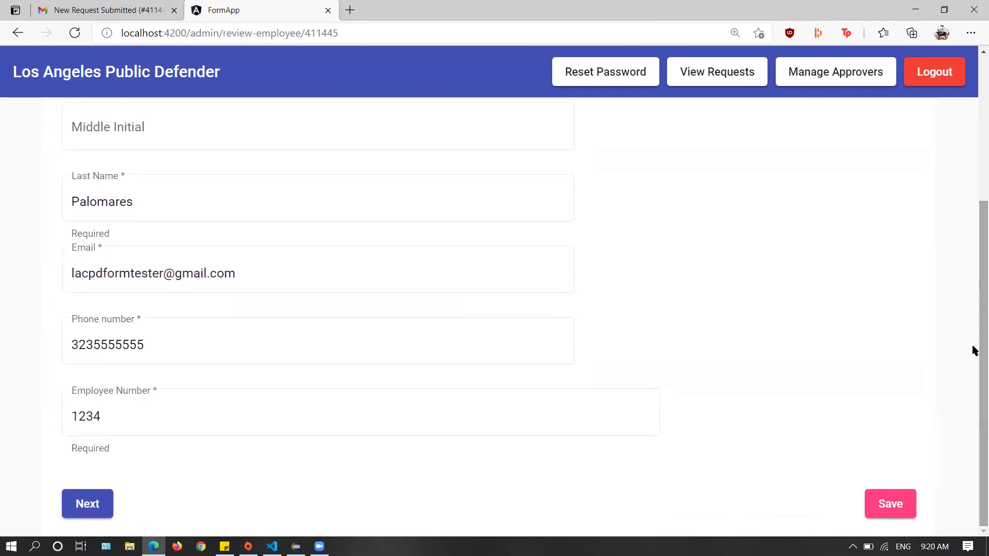
click(103, 507)
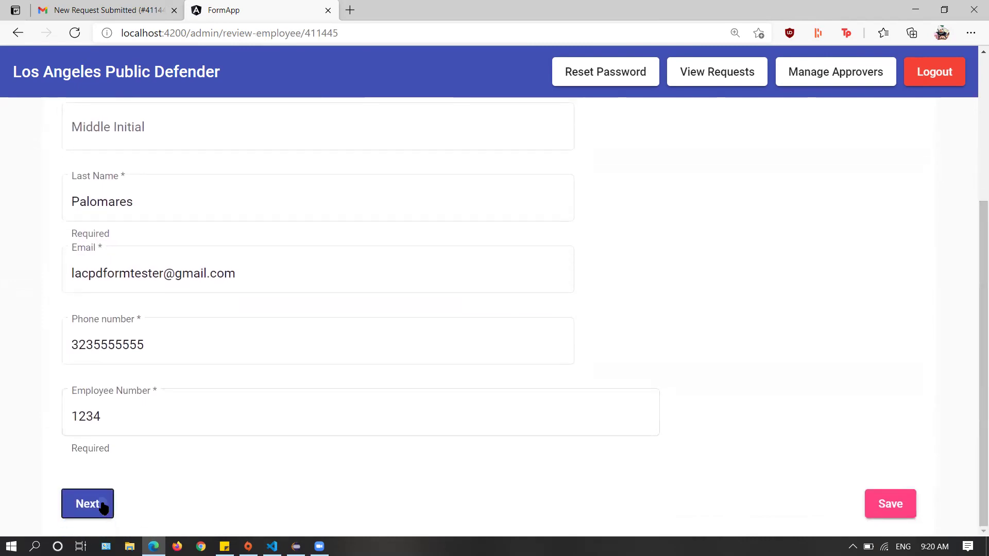
scroll(973, 309, down, 1)
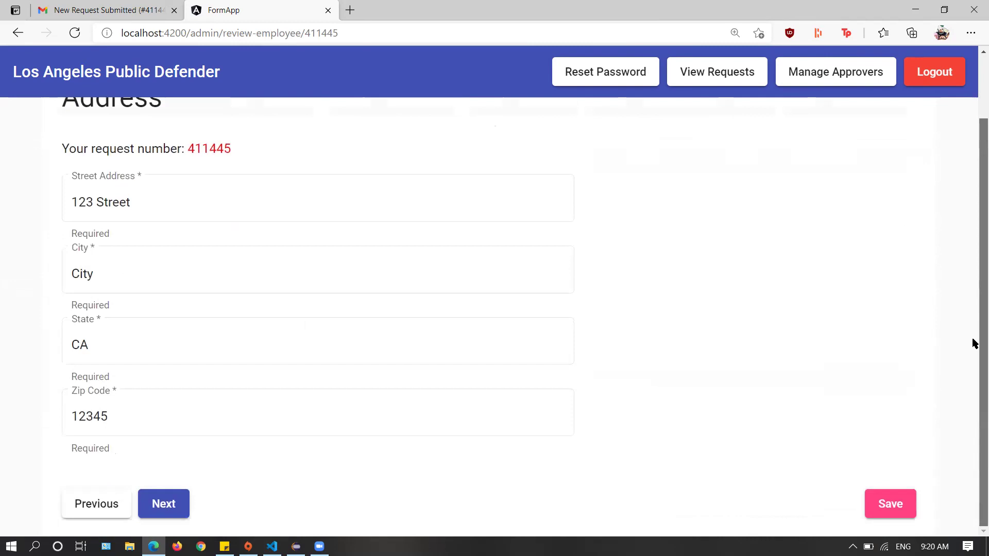
click(196, 426)
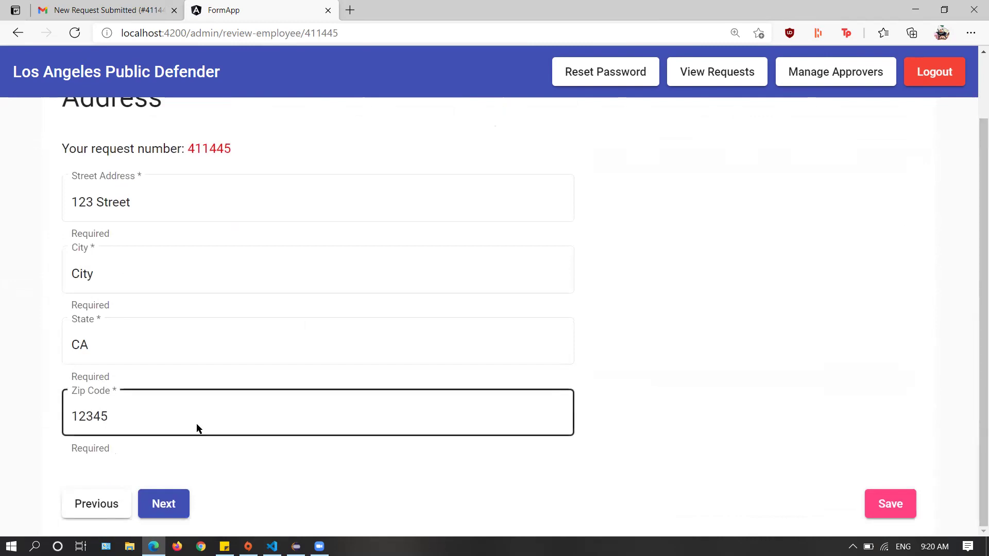
key(BackSpace)
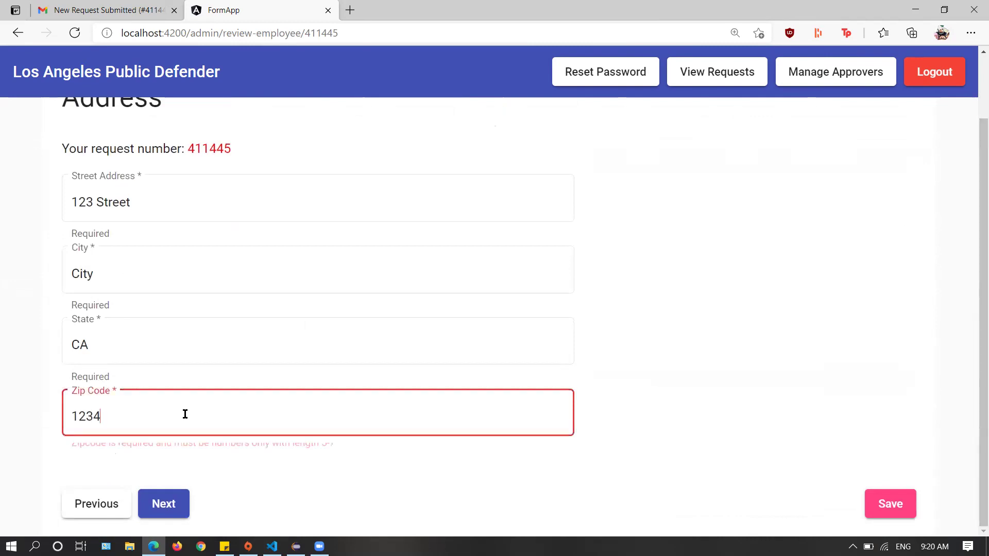
text(4)
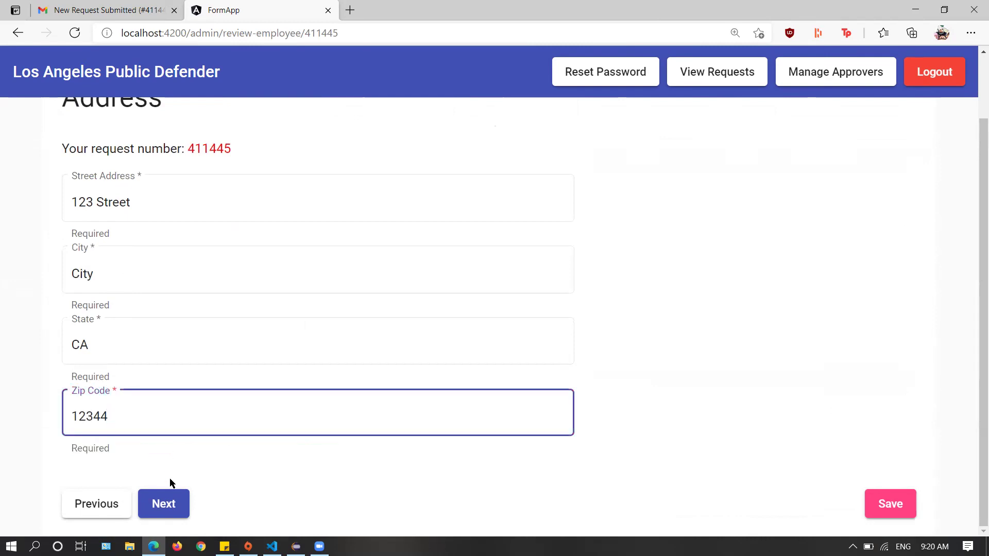
Turn on Department Policy Rule 0 on the Internet Access step
click(165, 507)
click(437, 448)
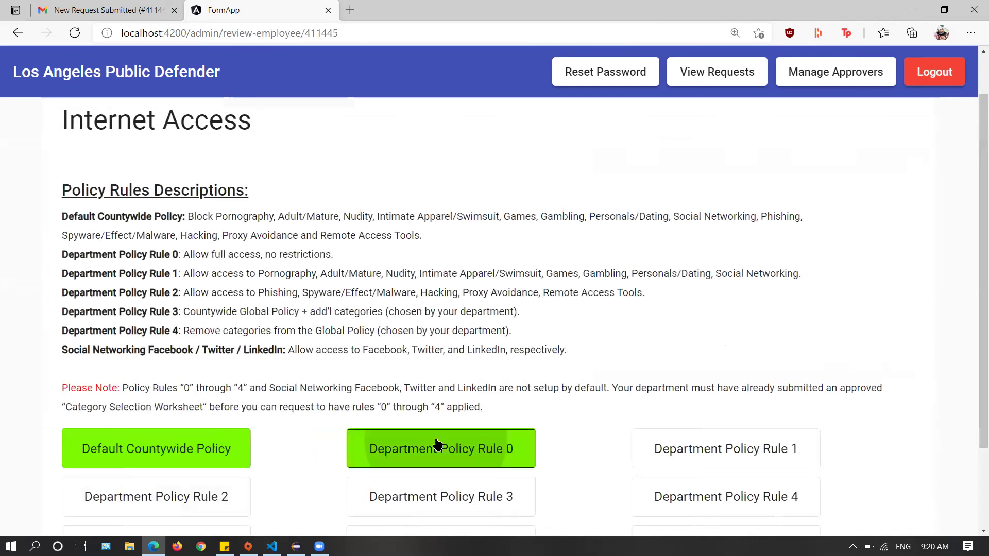
scroll(974, 447, down, 3)
click(171, 515)
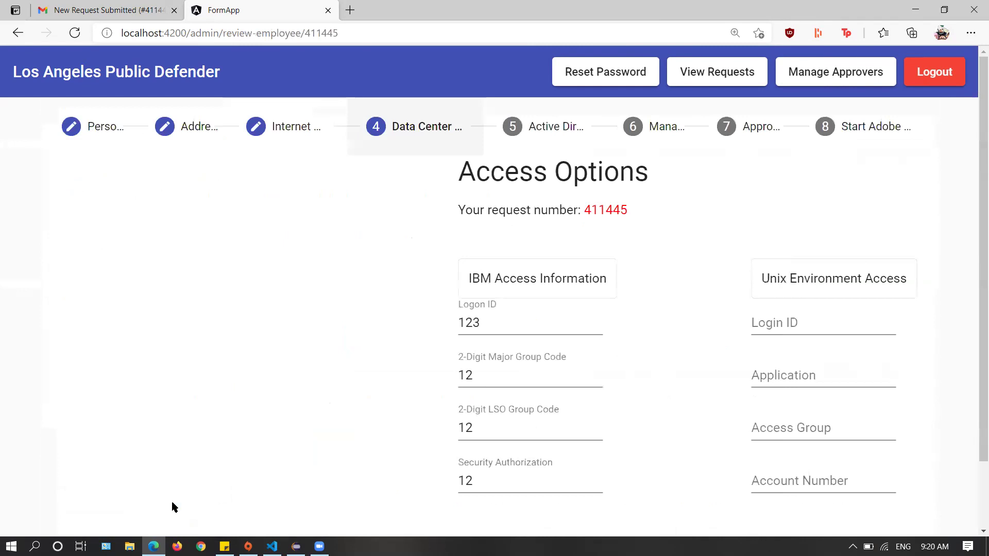
scroll(964, 412, down, 1)
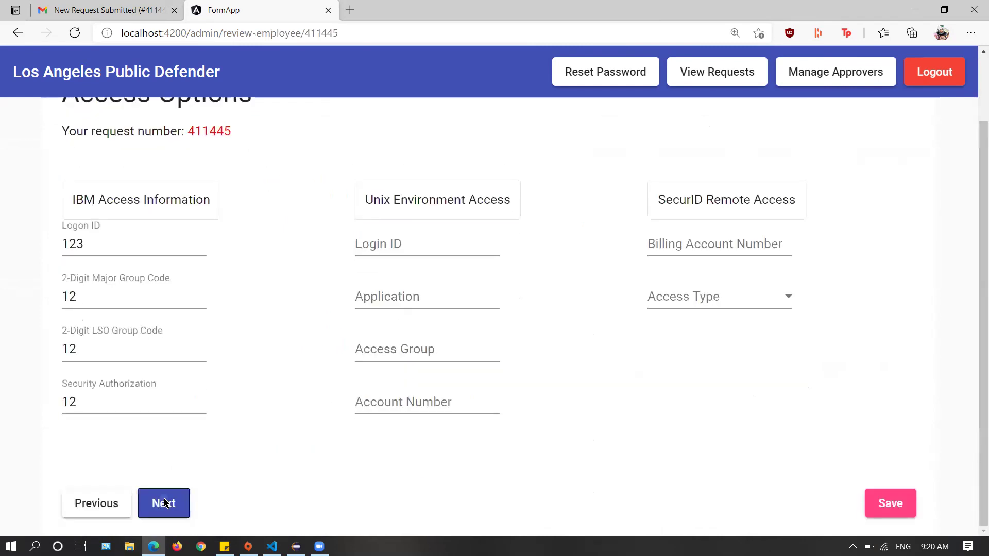
Turn on Tokenless Authentication and continue through to the Signatures step
click(164, 517)
click(423, 332)
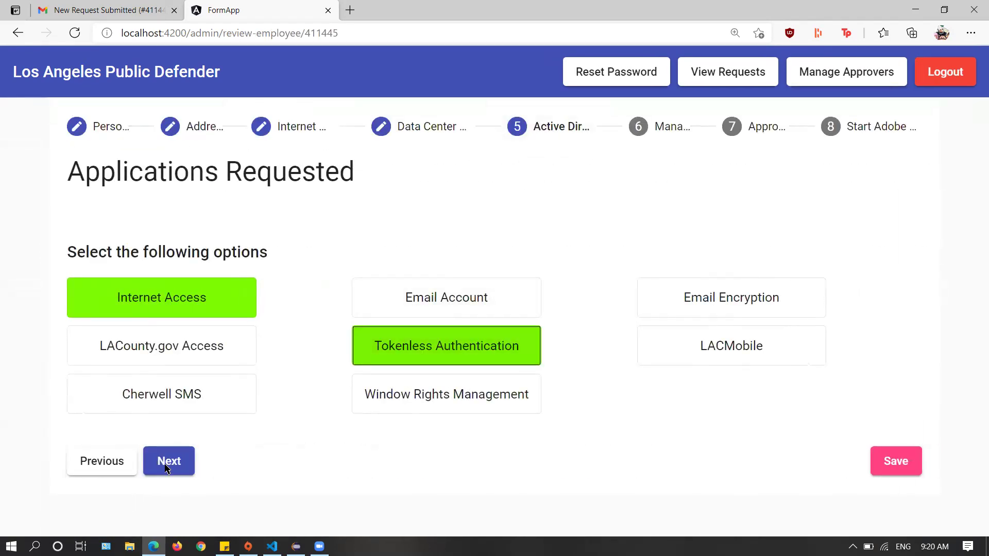
click(170, 463)
scroll(975, 268, down, 2)
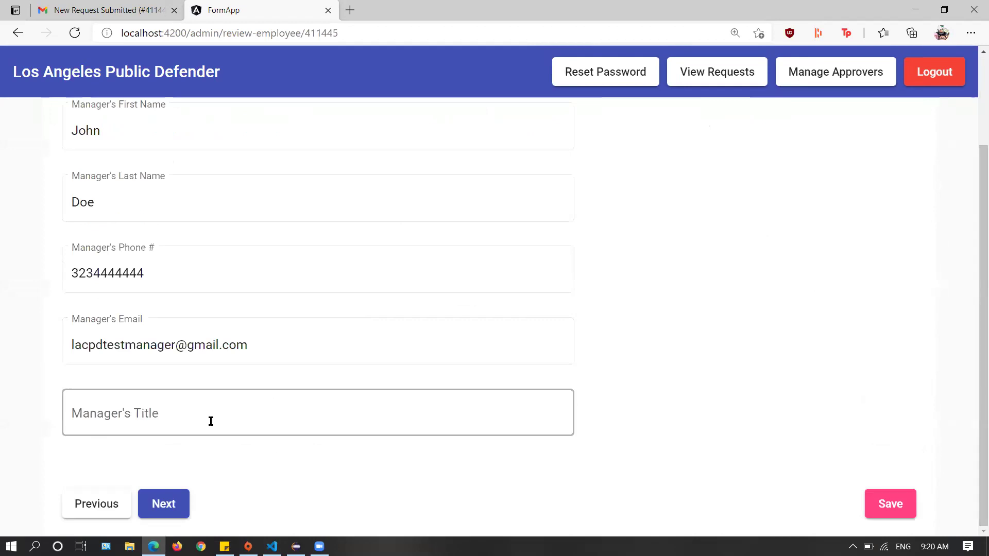
click(164, 504)
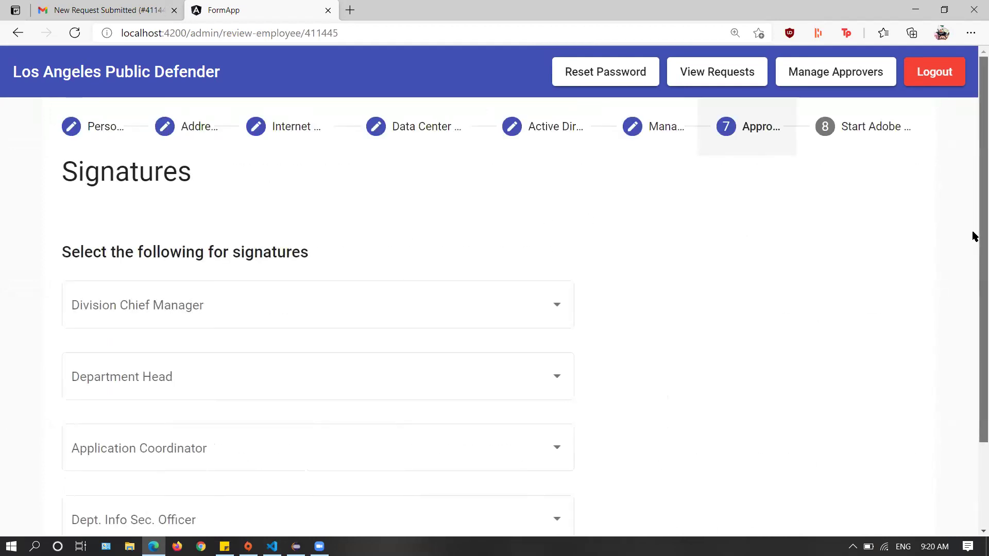
Choose Sample Div Chief / Manager and Sample Department Head as the signers
scroll(974, 234, down, 2)
scroll(974, 267, up, 1)
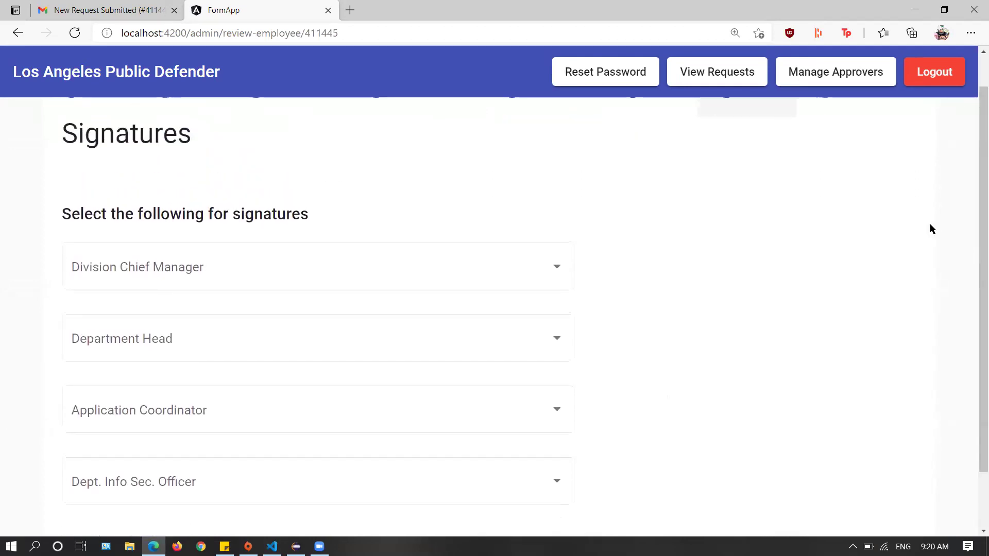
click(517, 281)
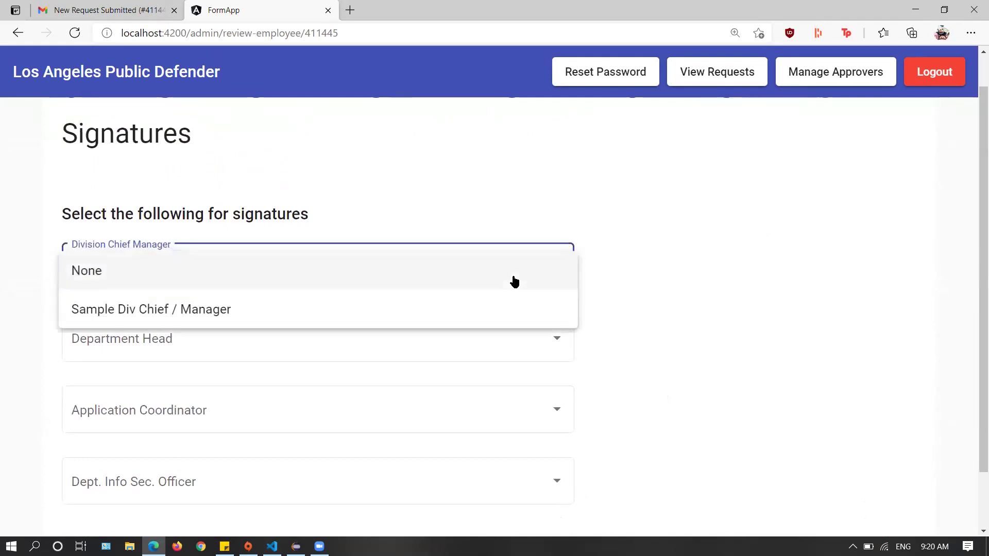
click(416, 309)
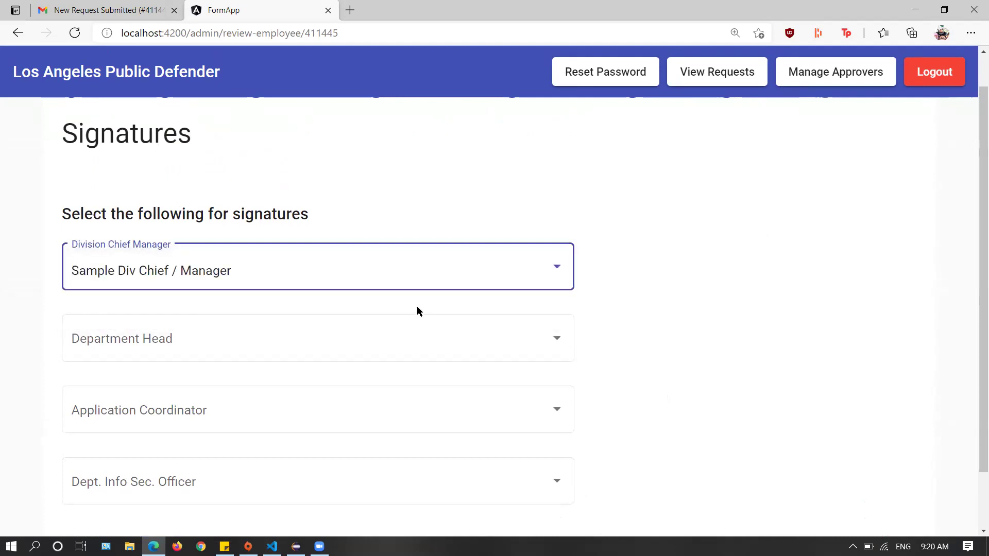
scroll(974, 242, down, 2)
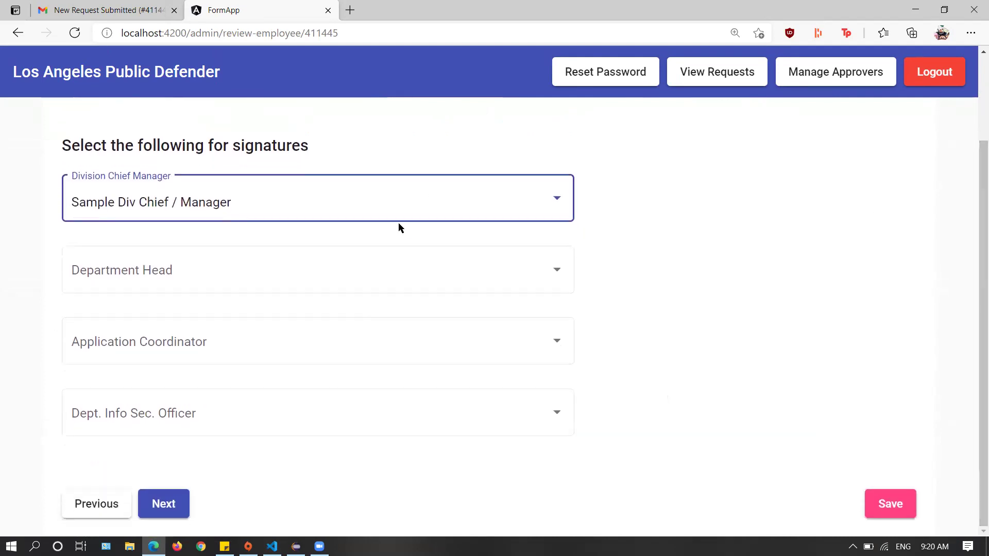
click(385, 270)
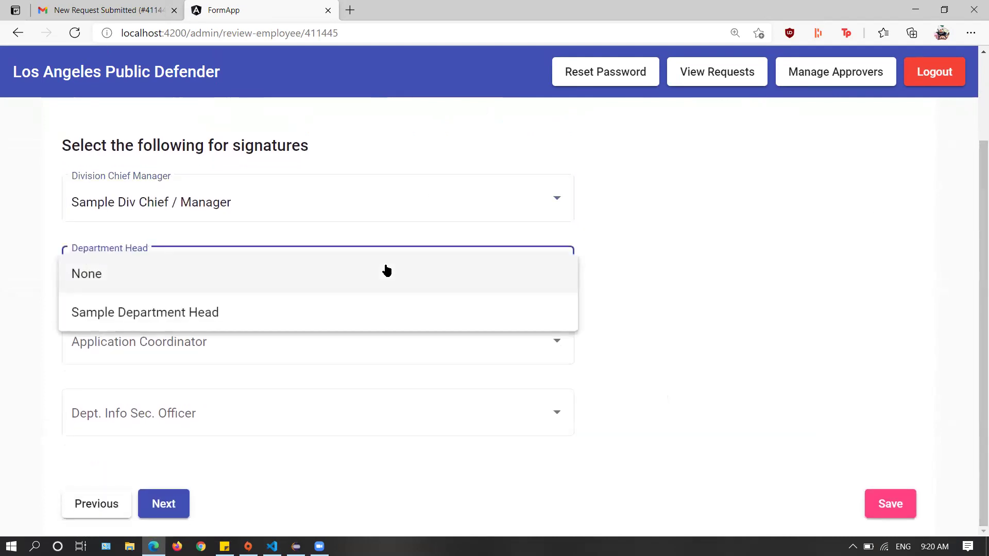
click(322, 317)
click(166, 504)
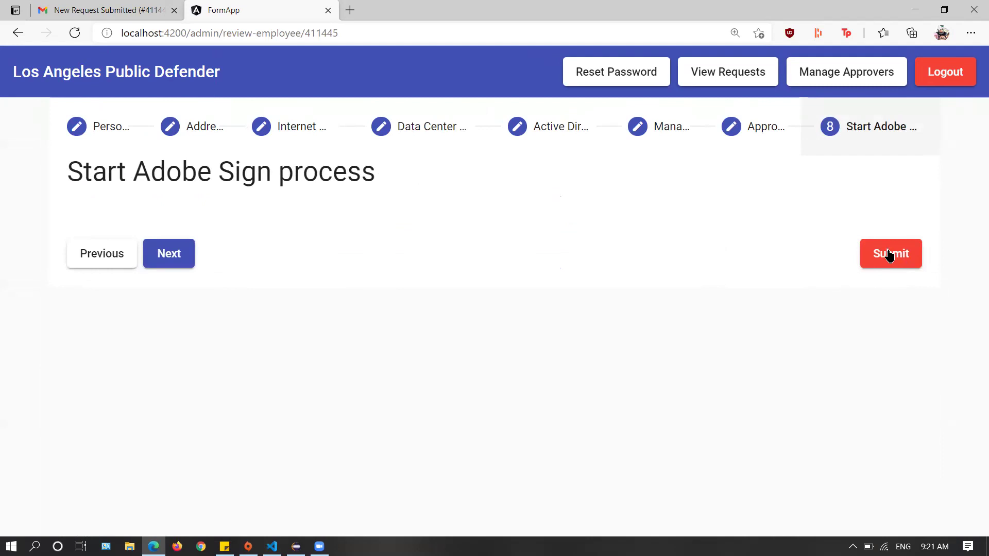
Submit the request to Adobe Sign and confirm it shows Out for signature in the list
click(889, 254)
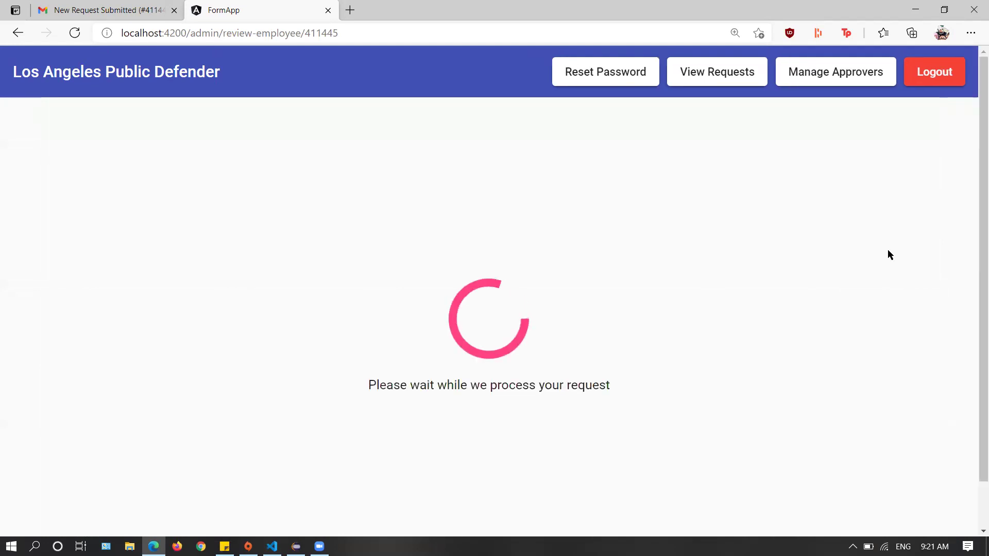
scroll(975, 247, down, 1)
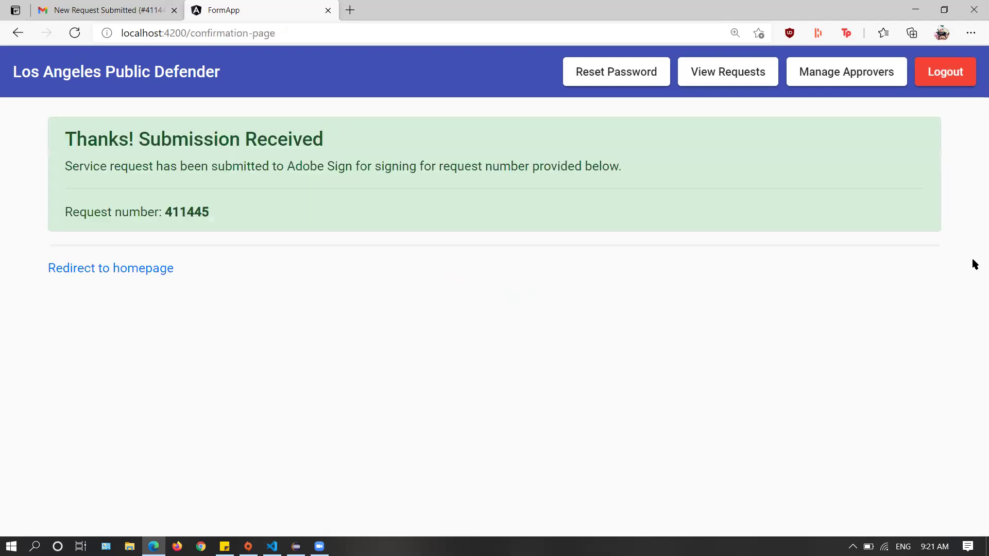
click(153, 273)
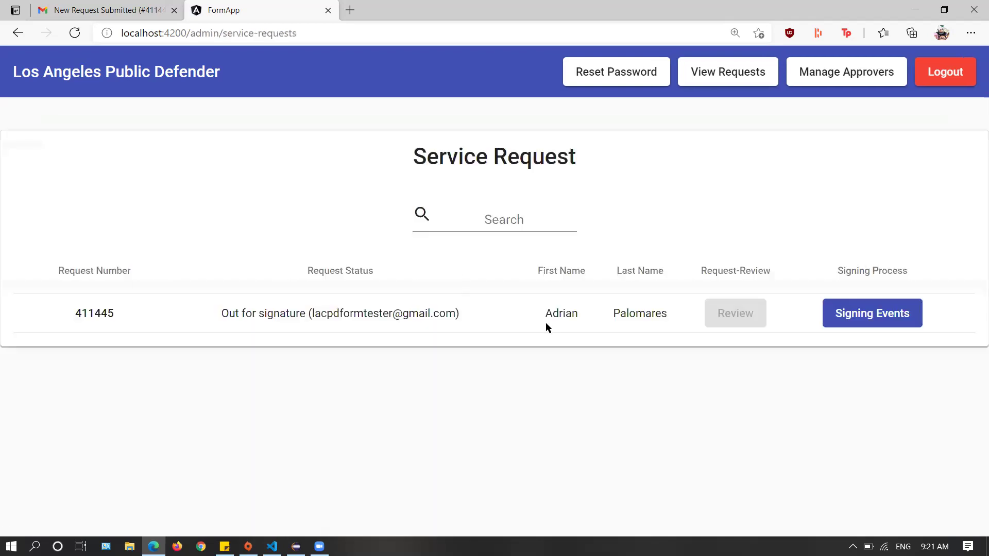
drag(220, 313, 477, 315)
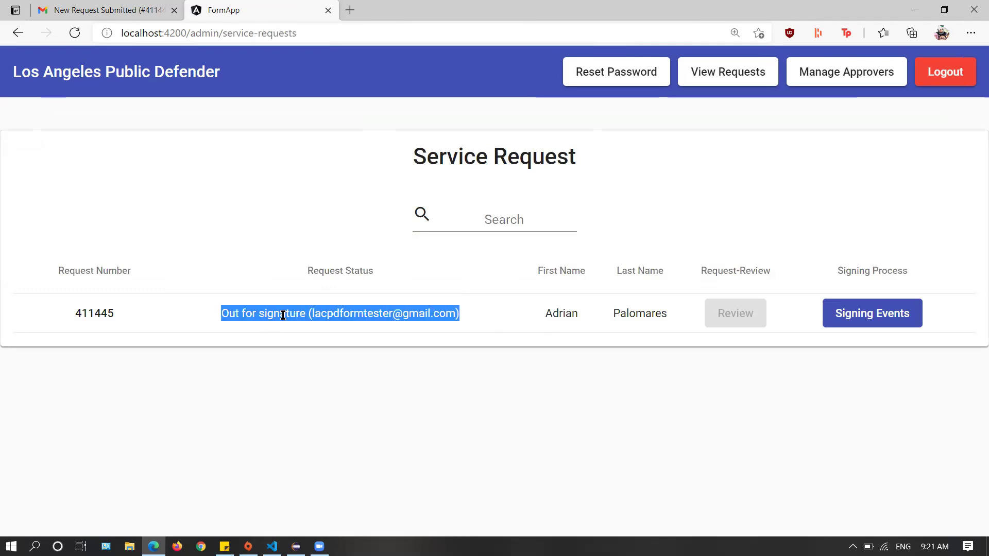
click(761, 256)
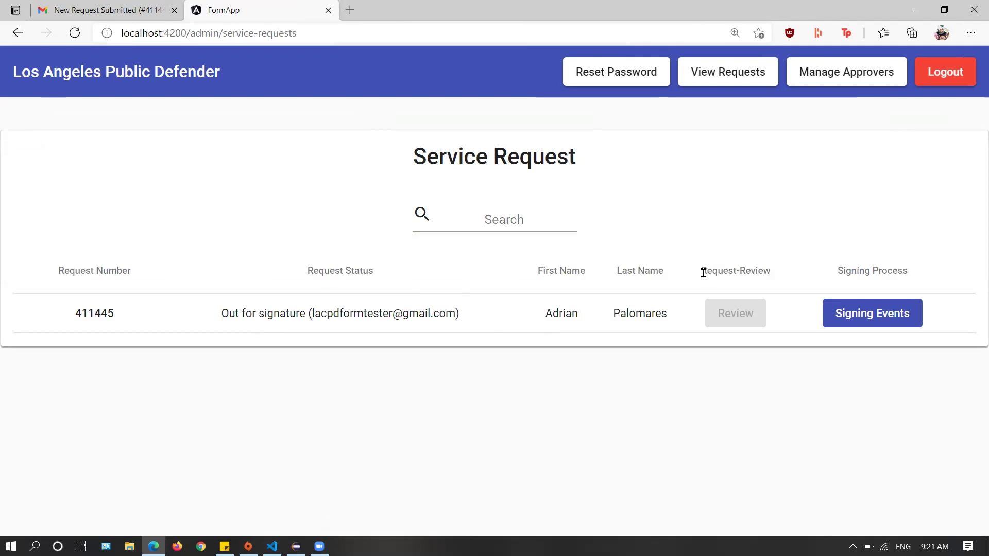
drag(698, 275, 741, 265)
click(786, 276)
click(873, 317)
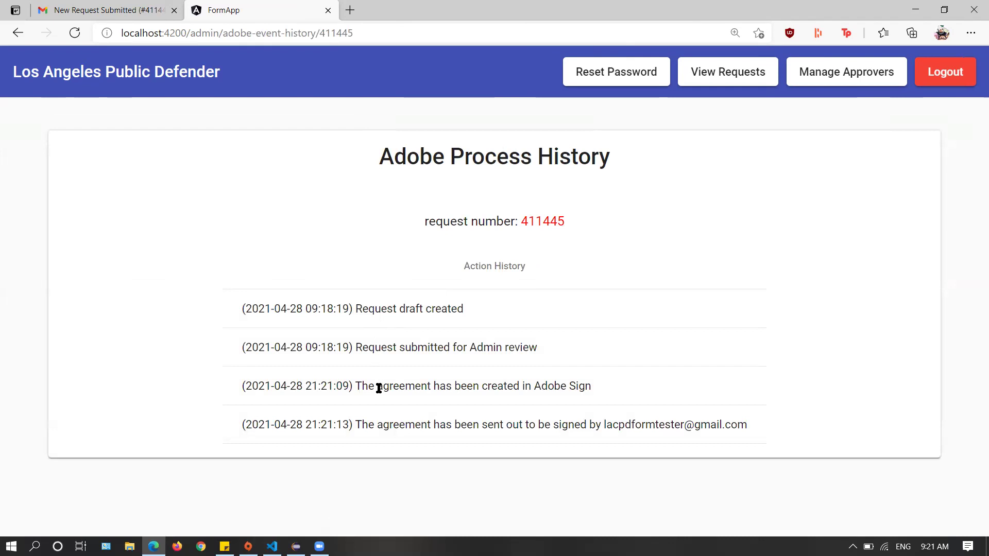
drag(370, 387, 591, 388)
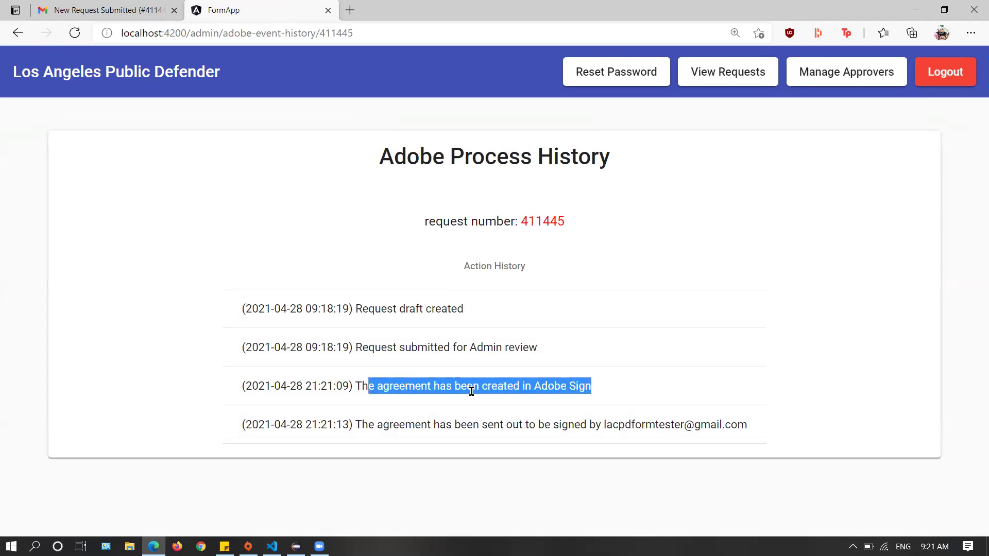
click(458, 431)
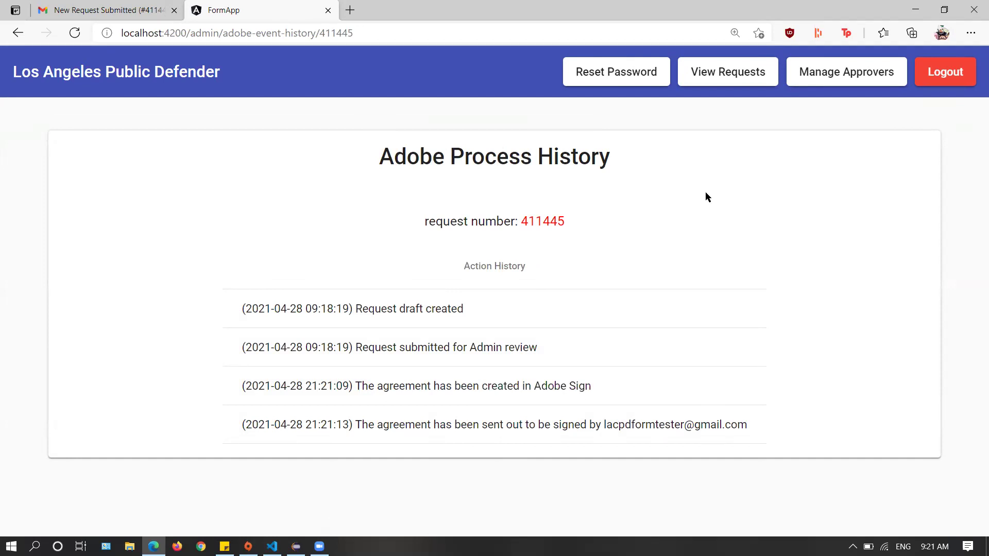
click(746, 77)
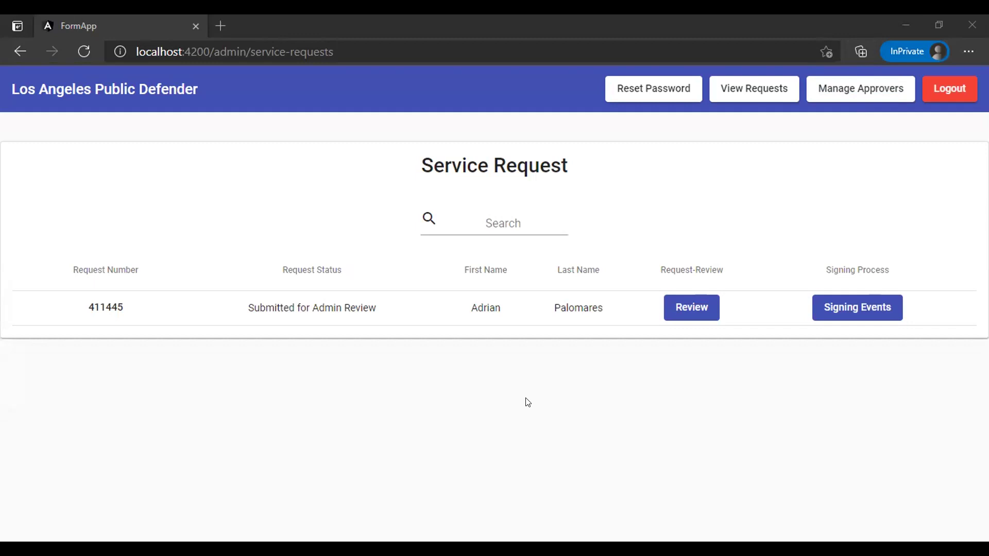
Load the Sample Department Head approver under the Department Head role in Existing Approvers for editing
click(845, 95)
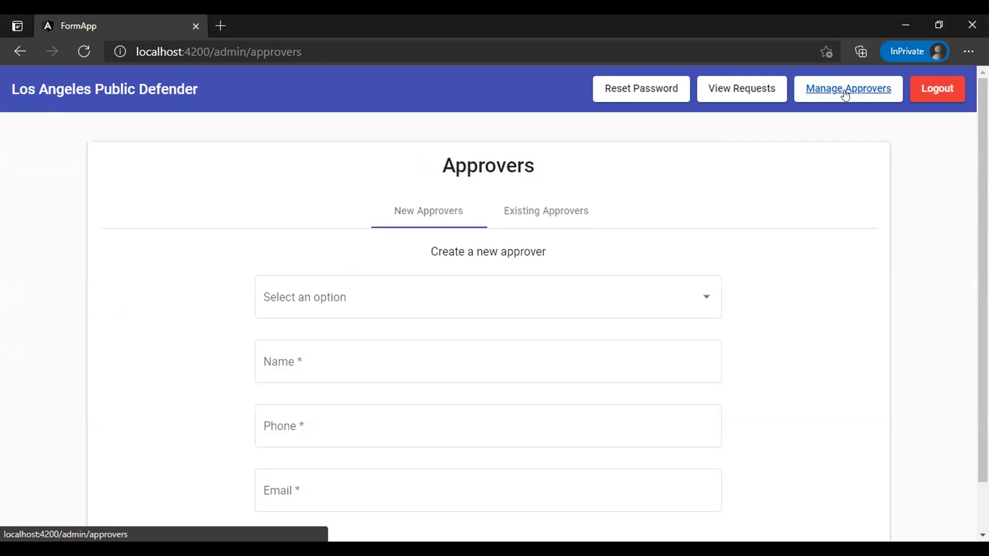
click(560, 208)
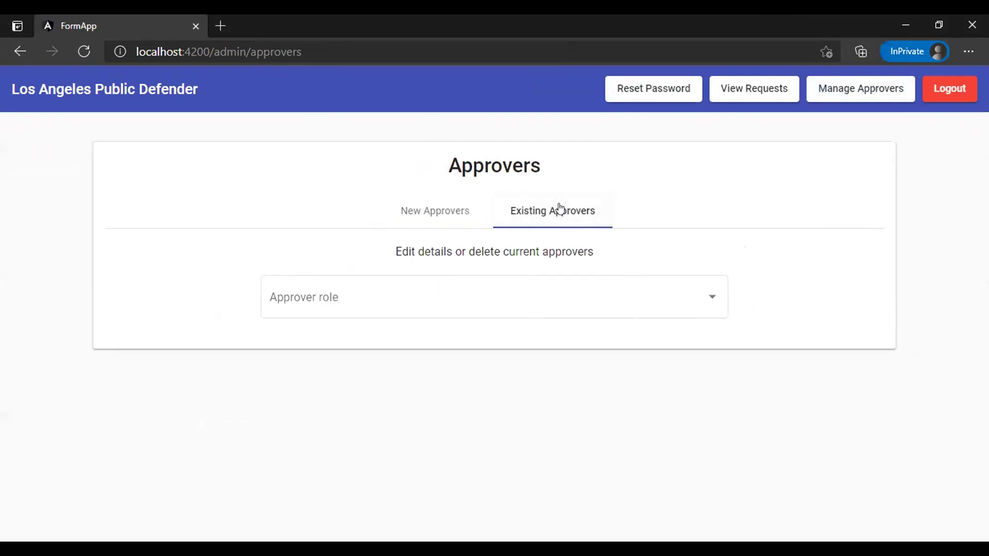
click(342, 291)
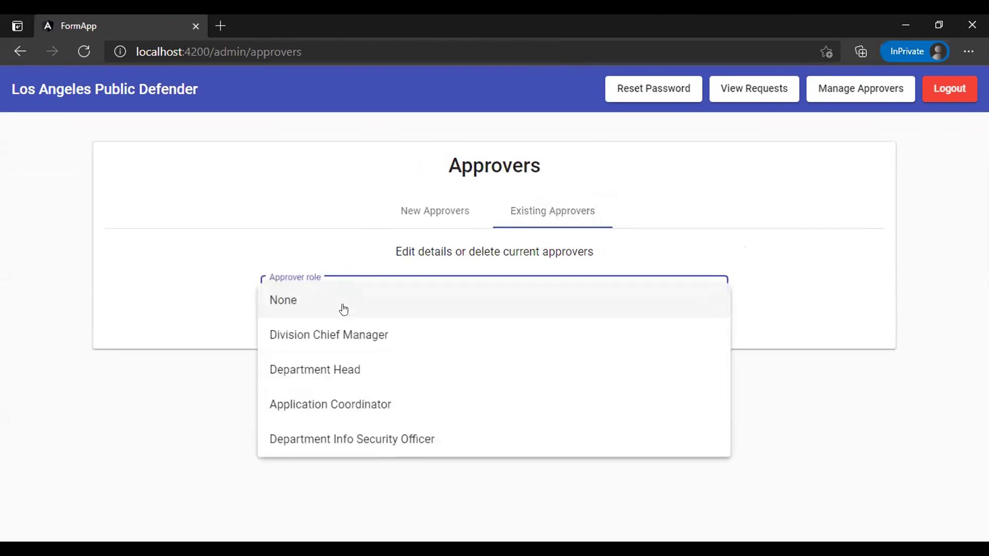
click(344, 371)
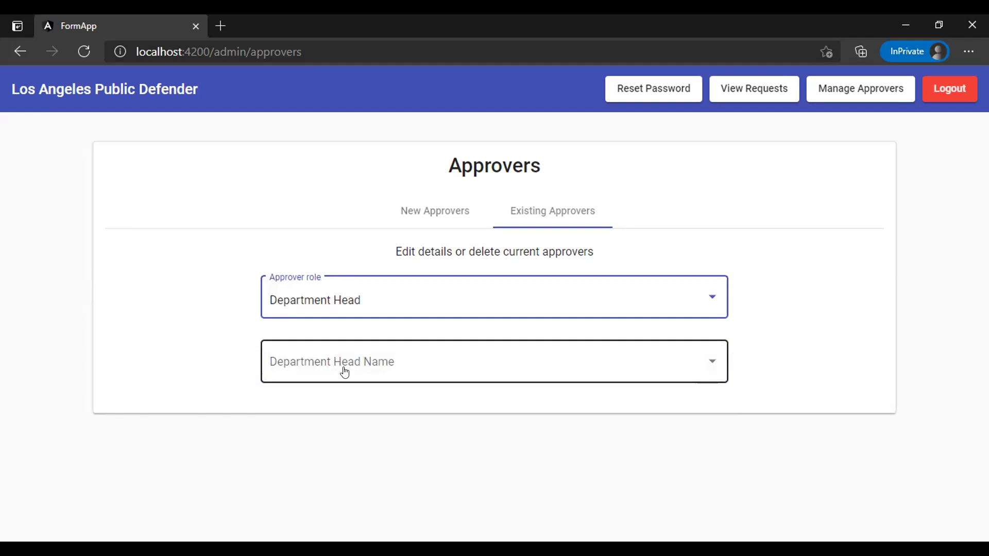
click(357, 371)
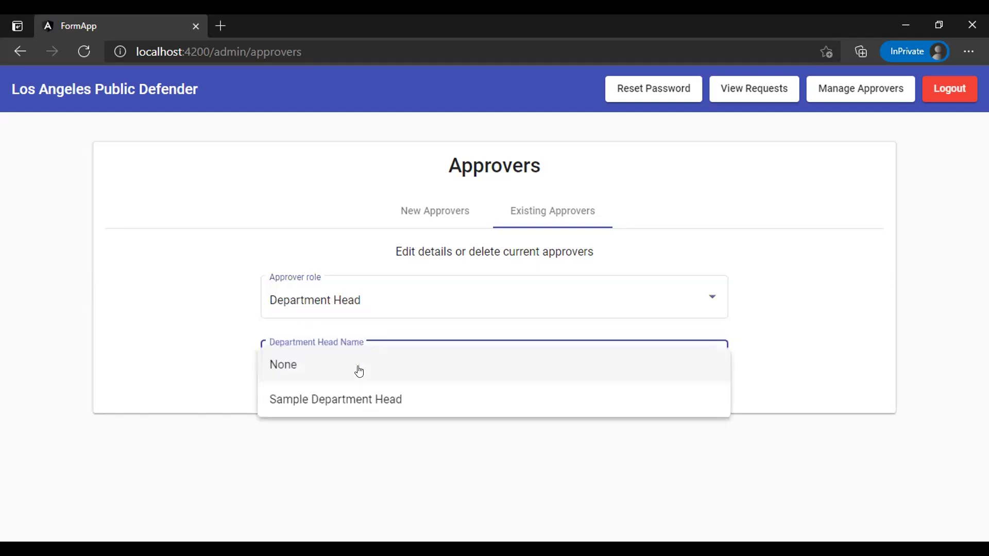
click(363, 403)
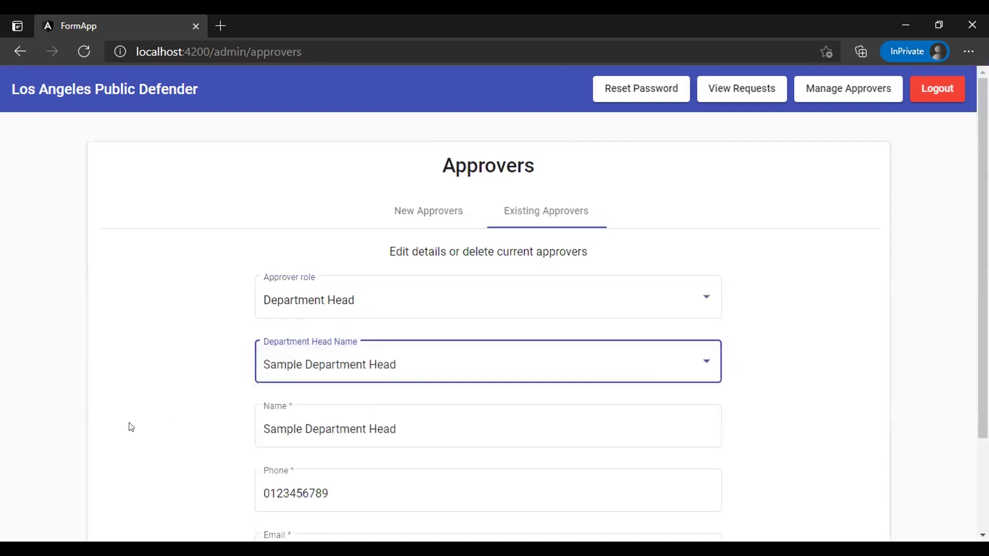
Replace the approver's phone number with a new one and save the update
scroll(131, 427, down, 3)
click(480, 303)
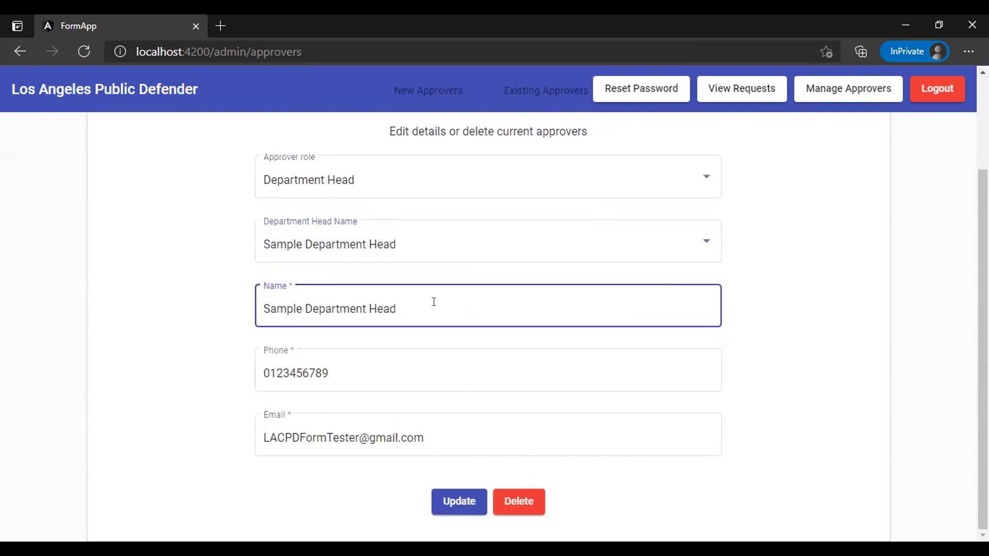
click(460, 431)
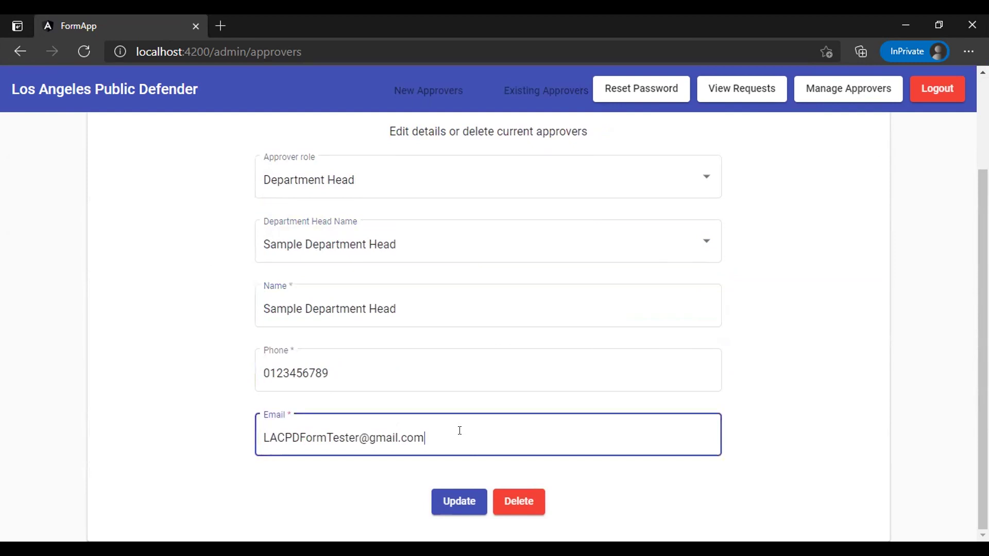
click(335, 372)
drag(335, 372, 117, 368)
text(5555555555)
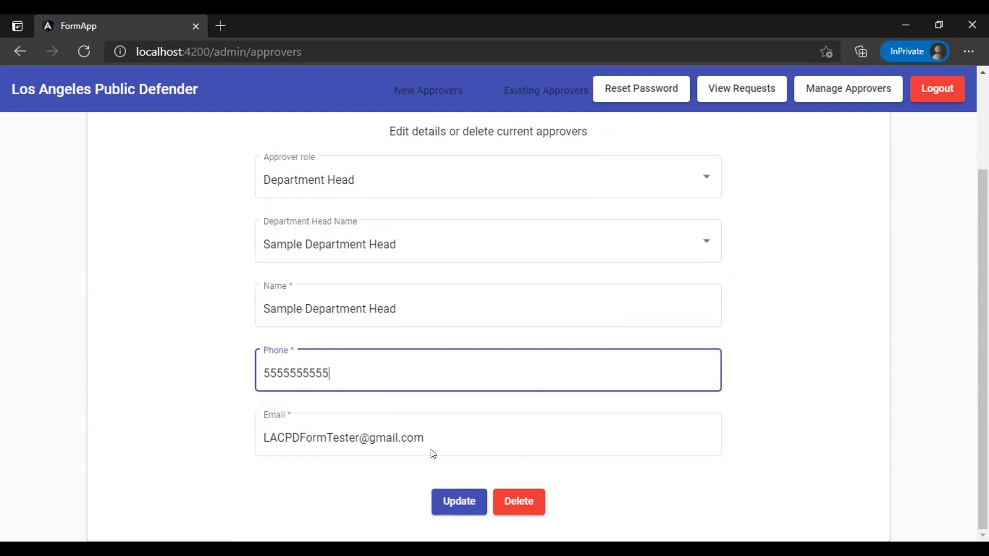
key(Tab)
key(Tab)
key(Return)
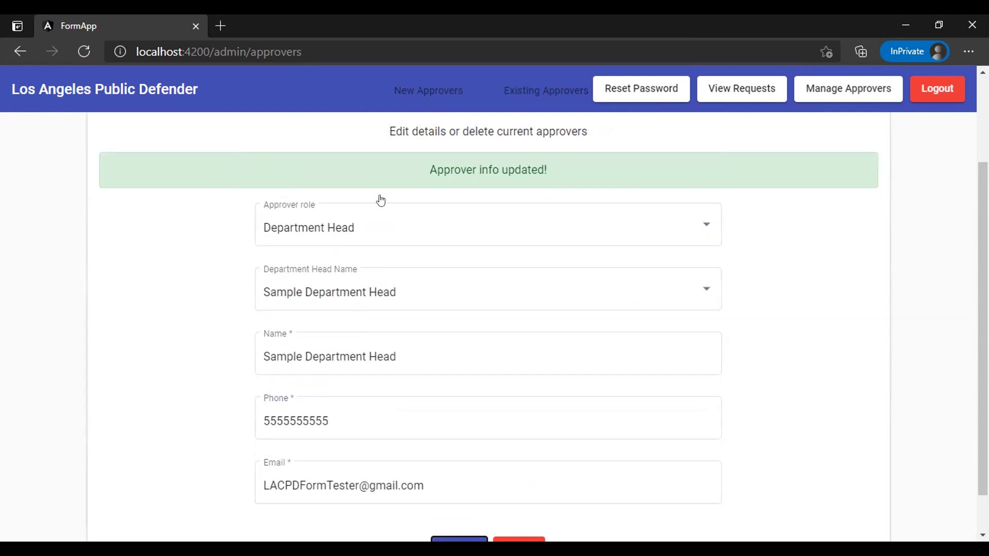
scroll(380, 199, up, 3)
click(425, 218)
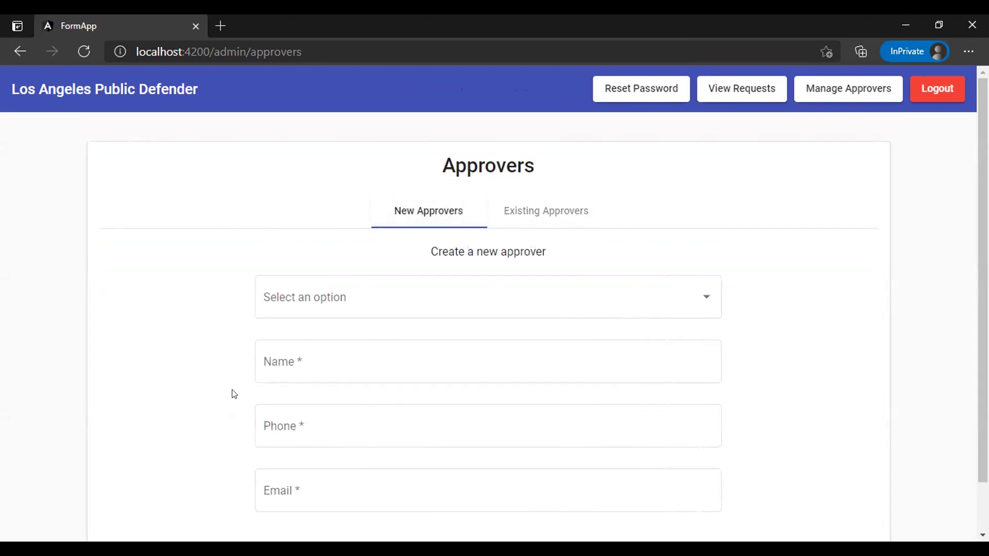
Add a Department Head approver with the new person's name, phone number and e-mail address
click(389, 311)
click(335, 338)
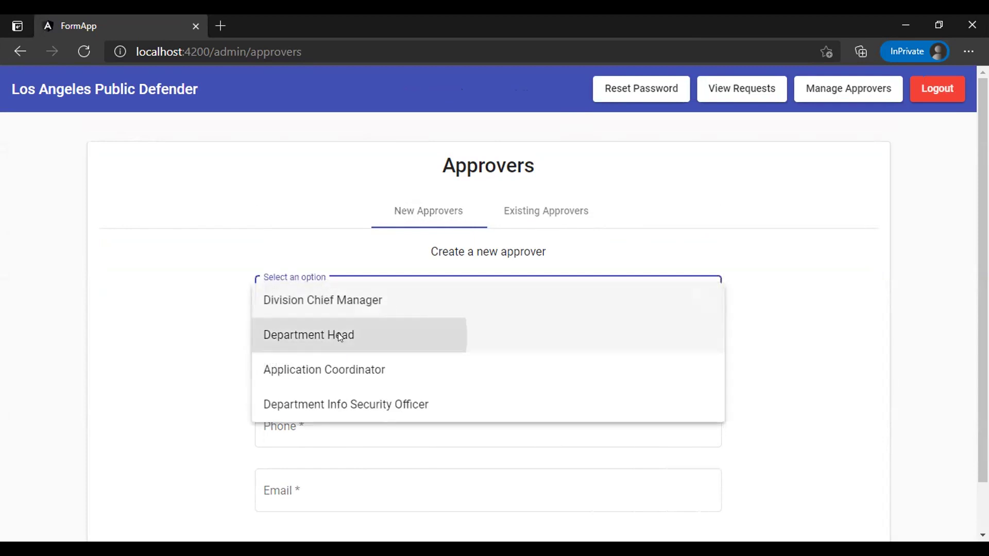
click(346, 367)
text(Jenny Smith)
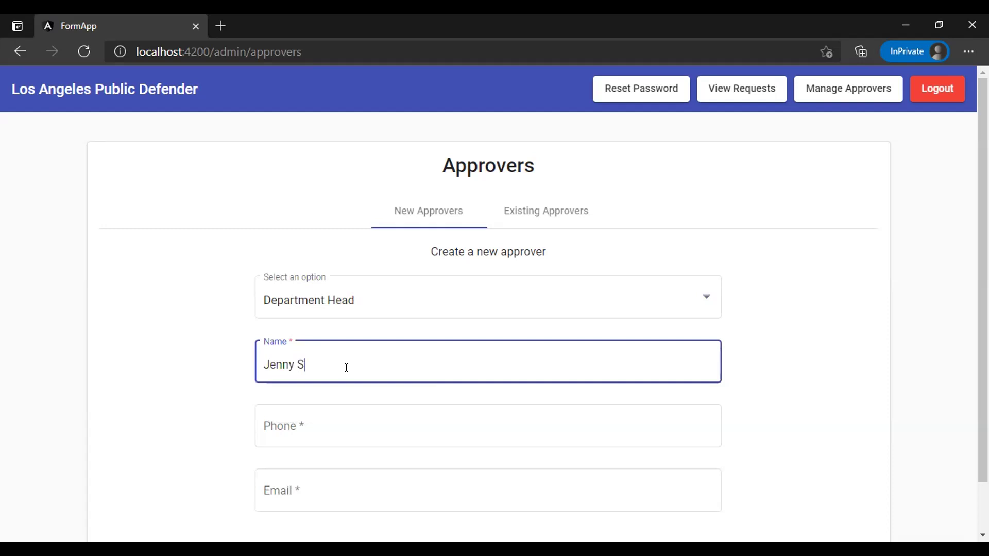
click(299, 427)
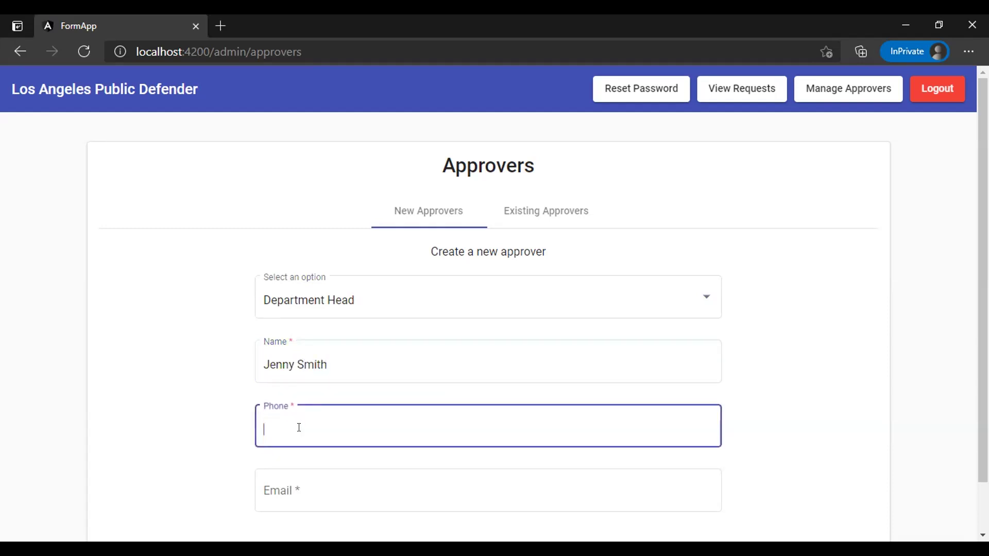
text(1234567890)
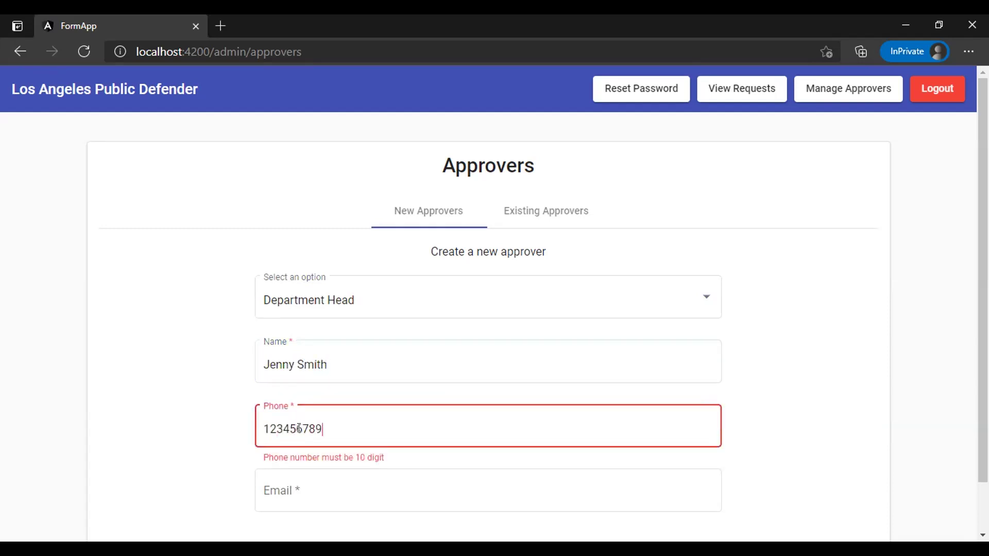
click(318, 486)
text(test@email.com)
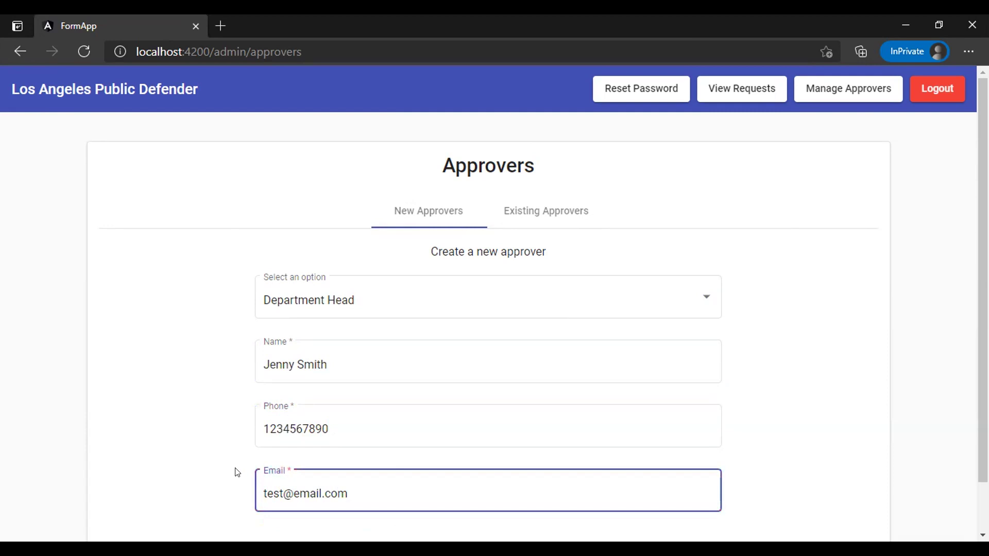
scroll(201, 462, down, 2)
key(Tab)
key(Return)
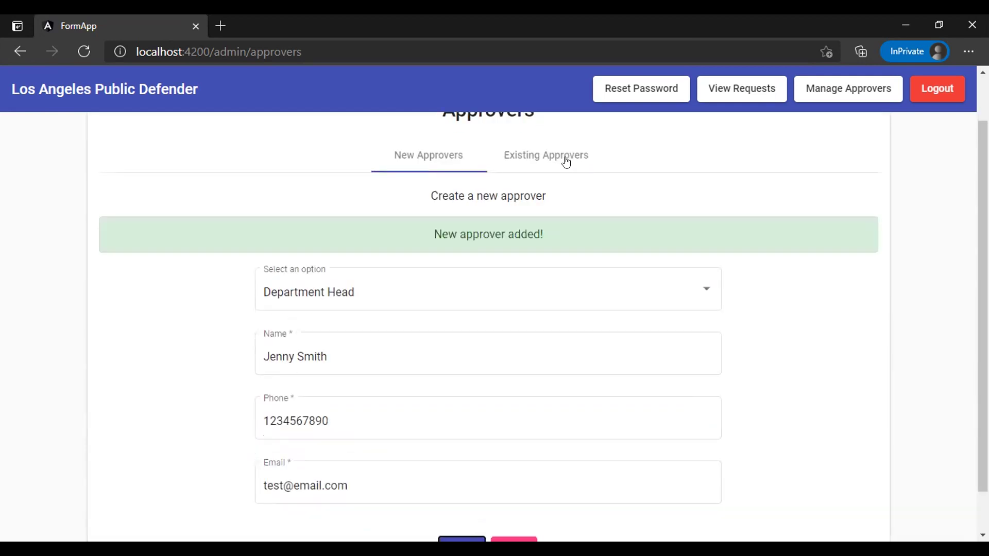
click(551, 154)
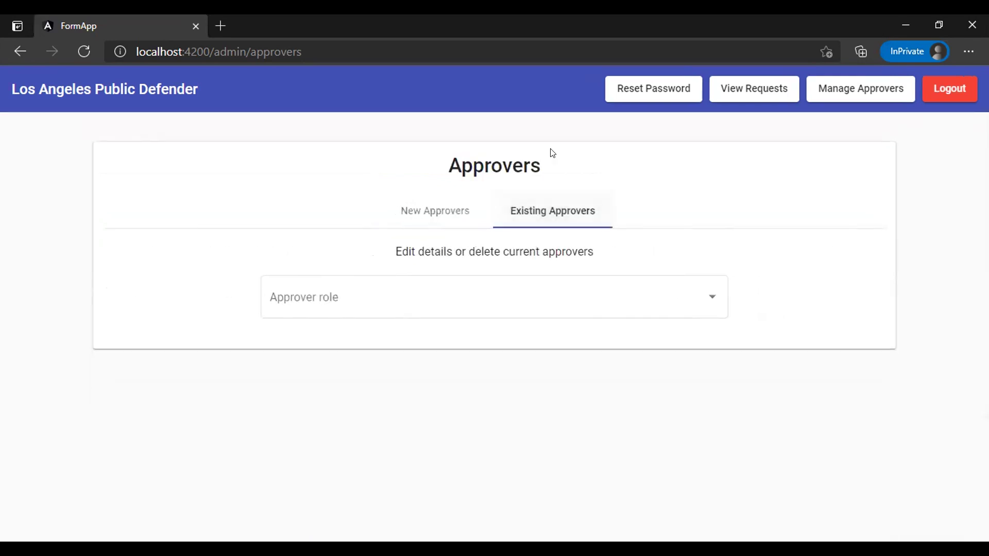
Load the newly added department head's record, delete it, and recheck the Department Head list
click(374, 298)
click(312, 368)
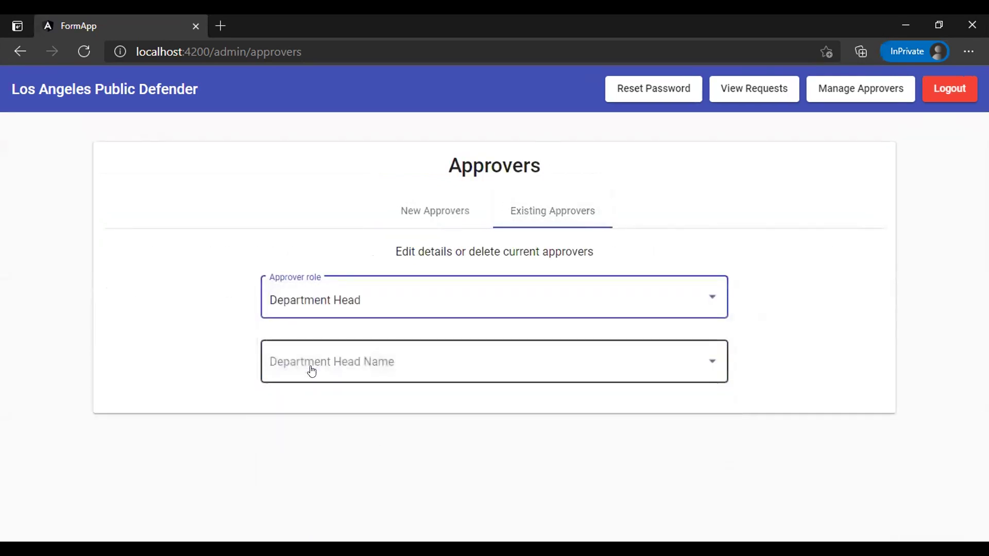
click(377, 370)
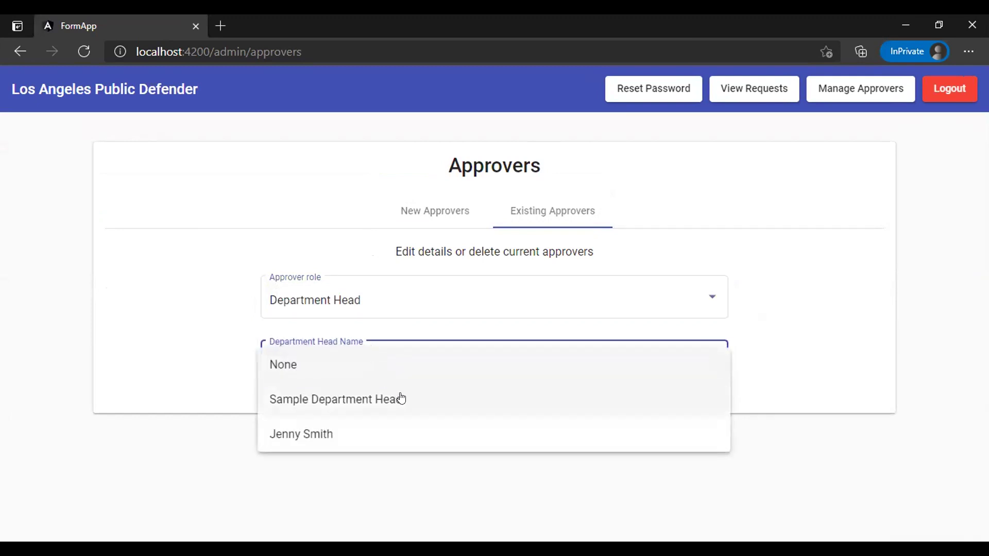
click(409, 439)
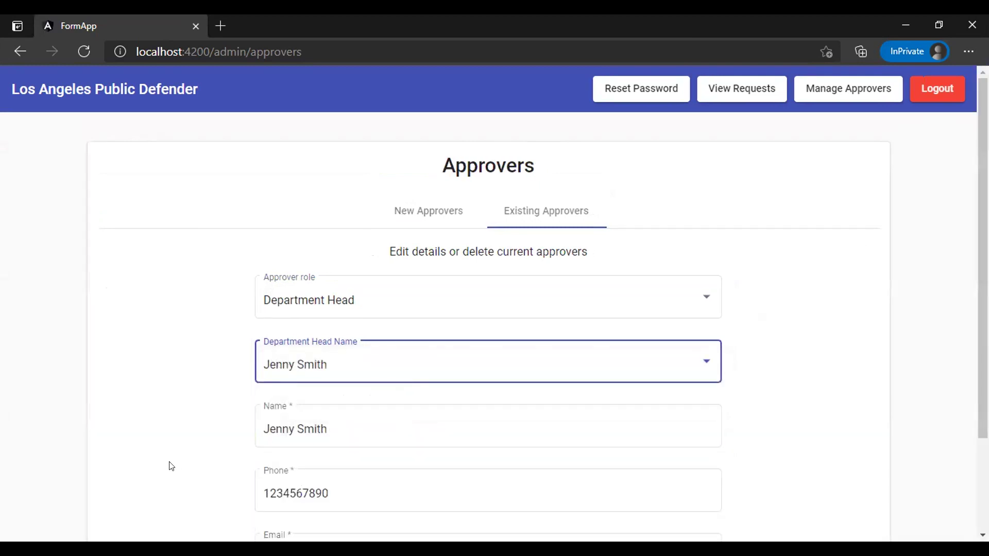
scroll(179, 444, down, 2)
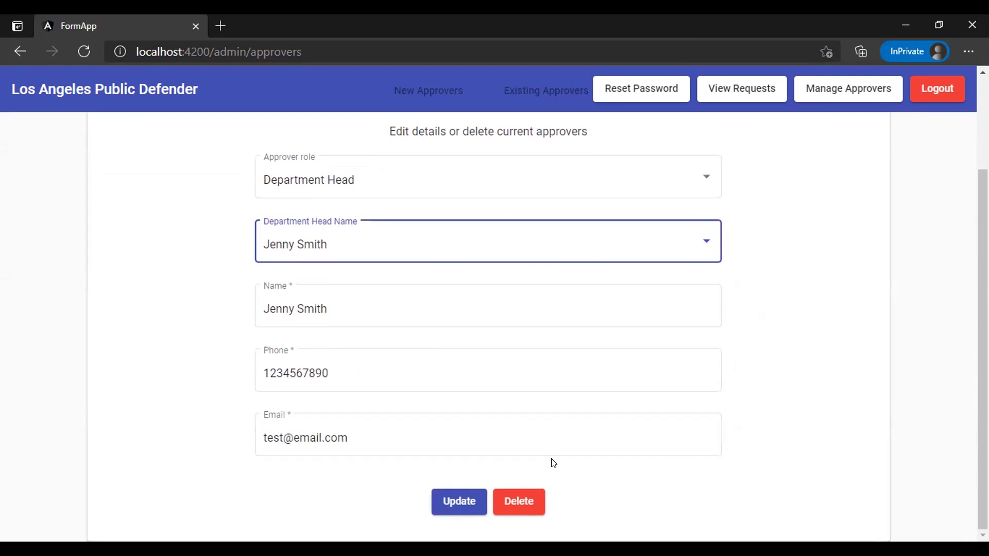
click(519, 501)
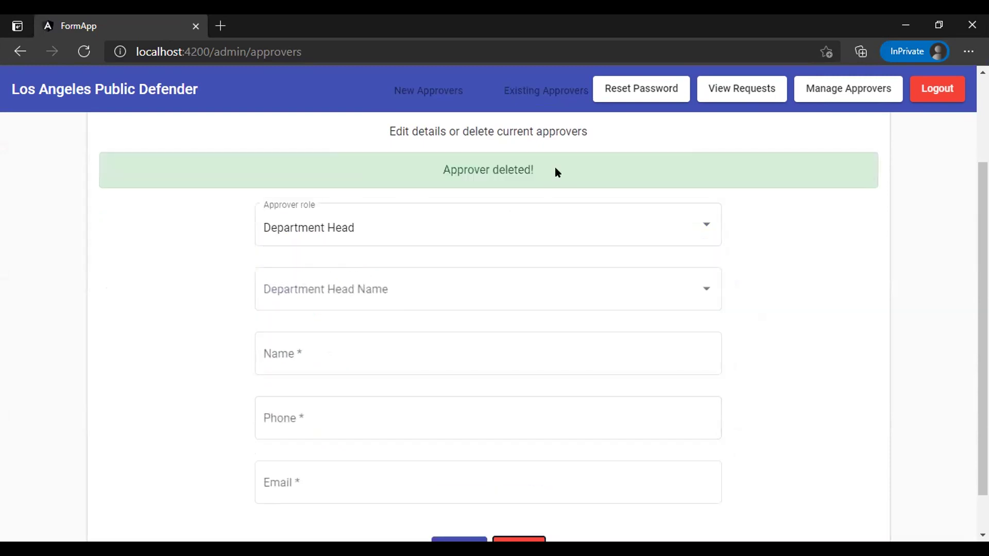
scroll(555, 167, up, 2)
click(320, 353)
click(320, 357)
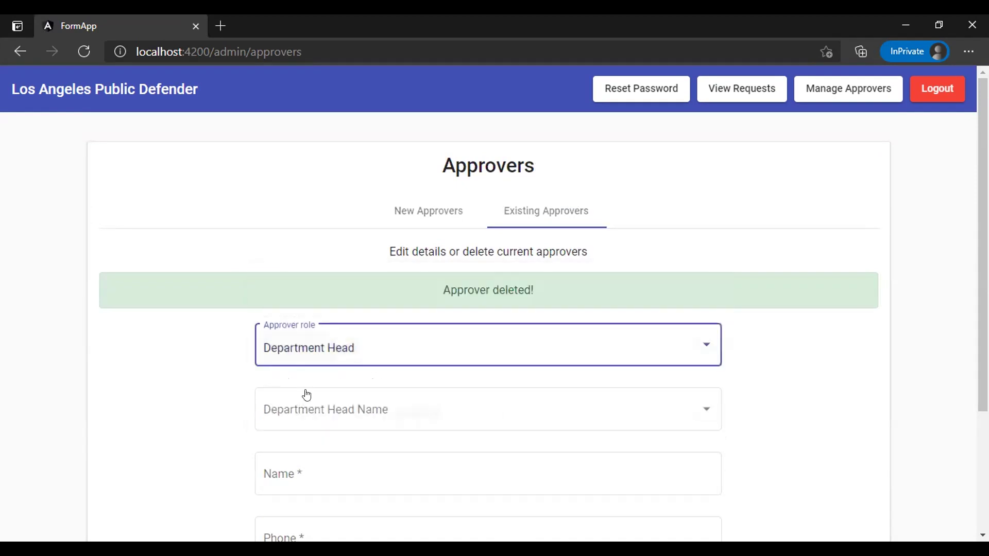
Open the PD Employee Agreement signature-request e-mail and launch its Review and sign page
click(306, 396)
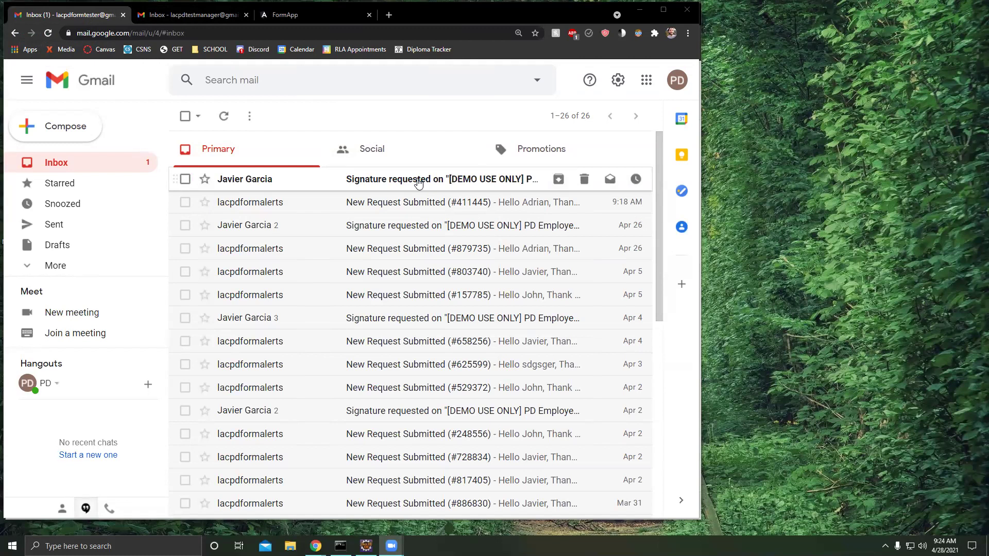
click(374, 184)
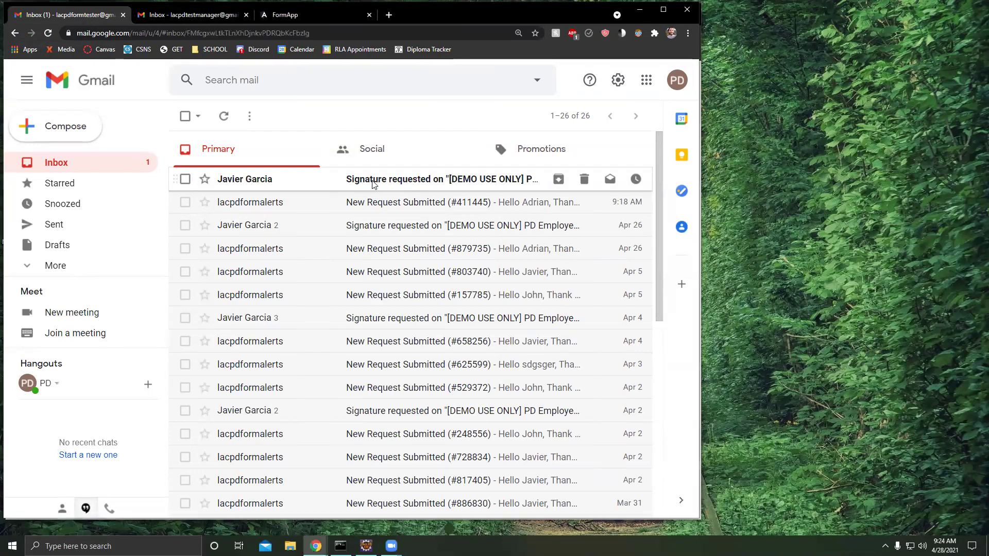
scroll(377, 228, down, 2)
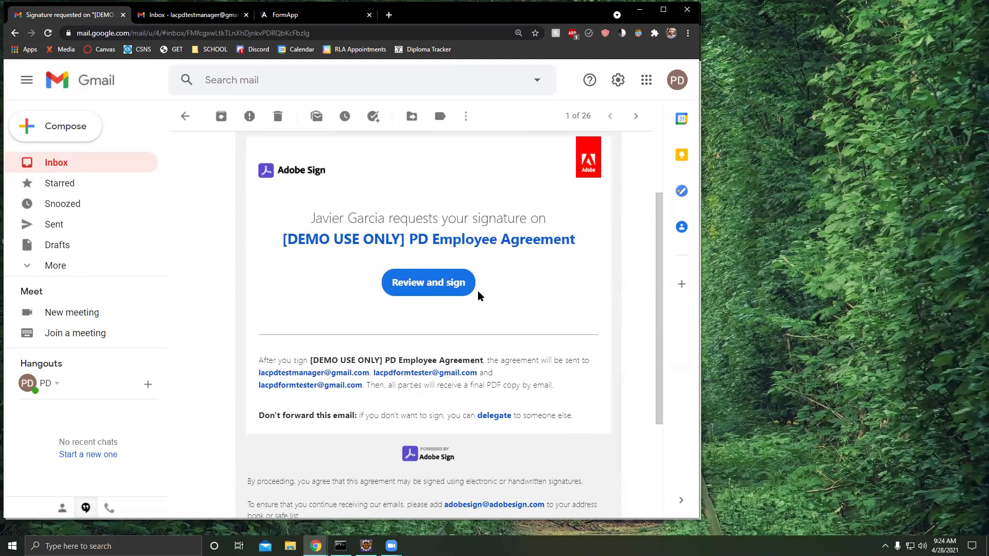
click(422, 283)
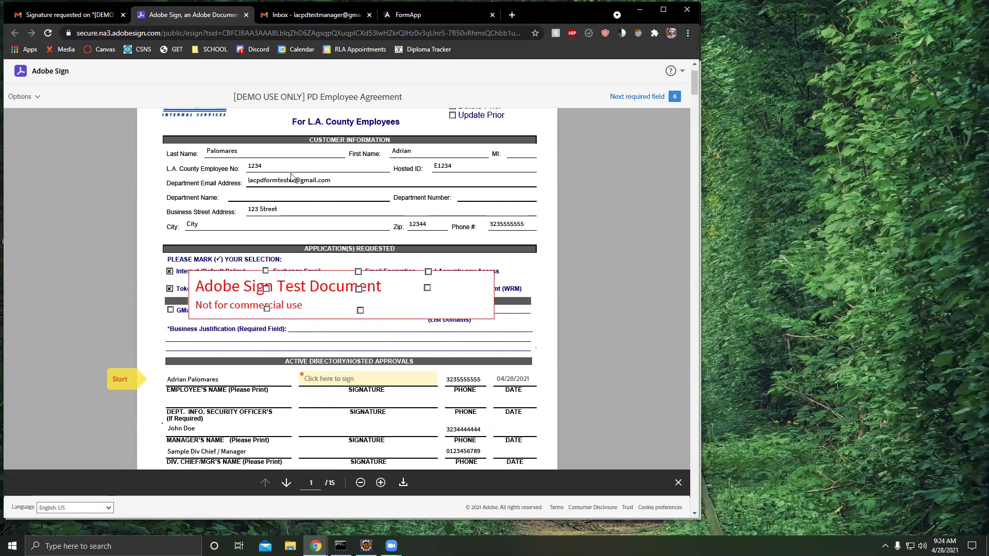
Type the employee's signature and apply it to the first employee signature field
scroll(261, 237, down, 3)
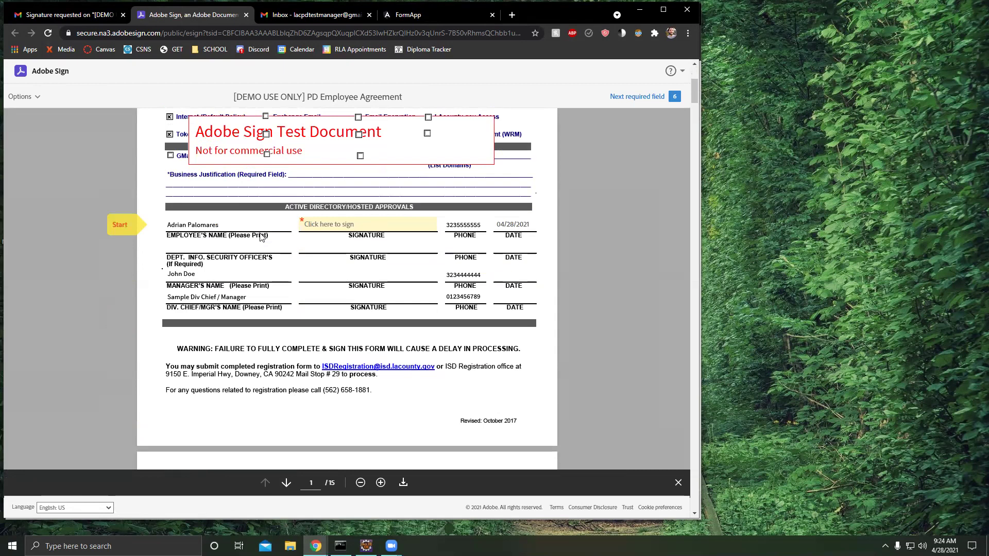
scroll(262, 237, up, 1)
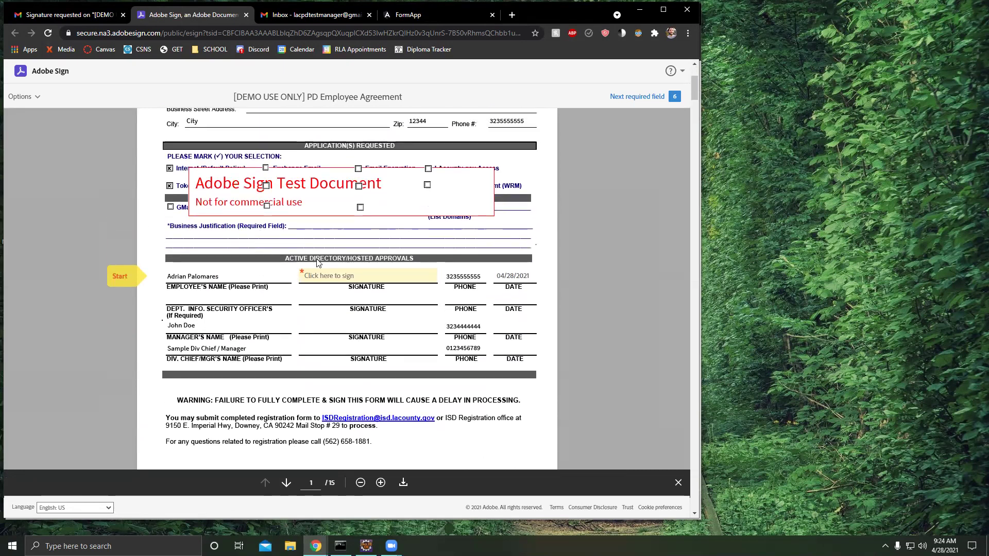
click(321, 277)
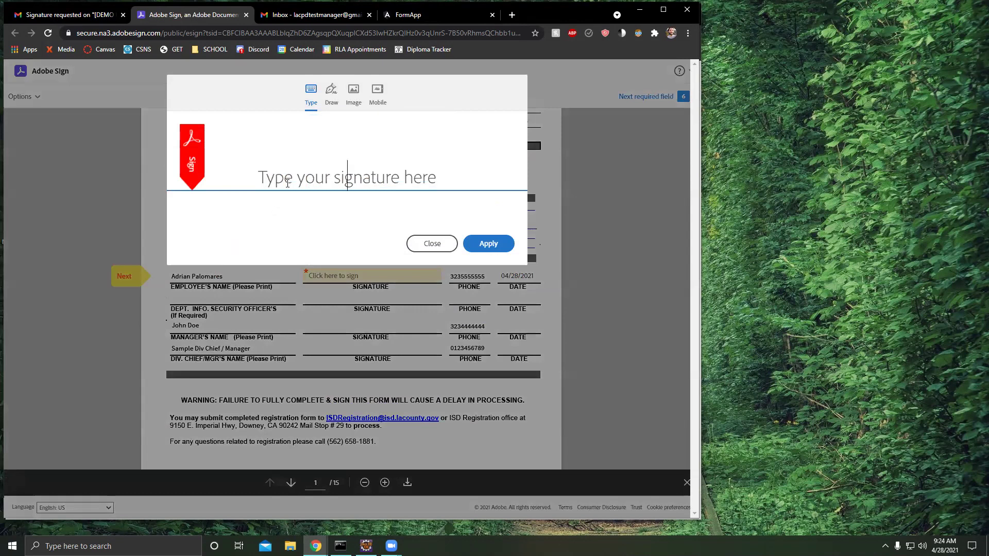
text(ADri)
key(BackSpace)
key(BackSpace)
key(BackSpace)
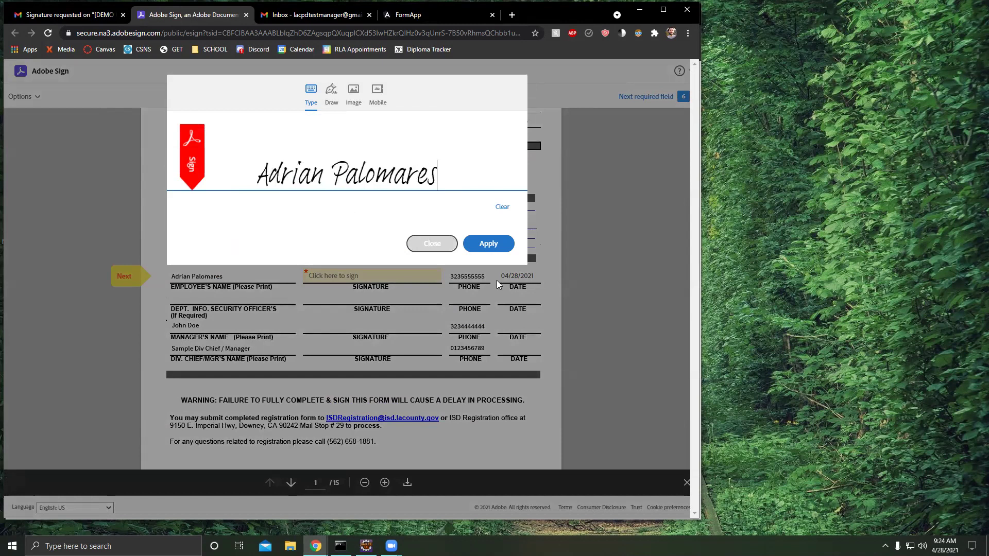
click(490, 241)
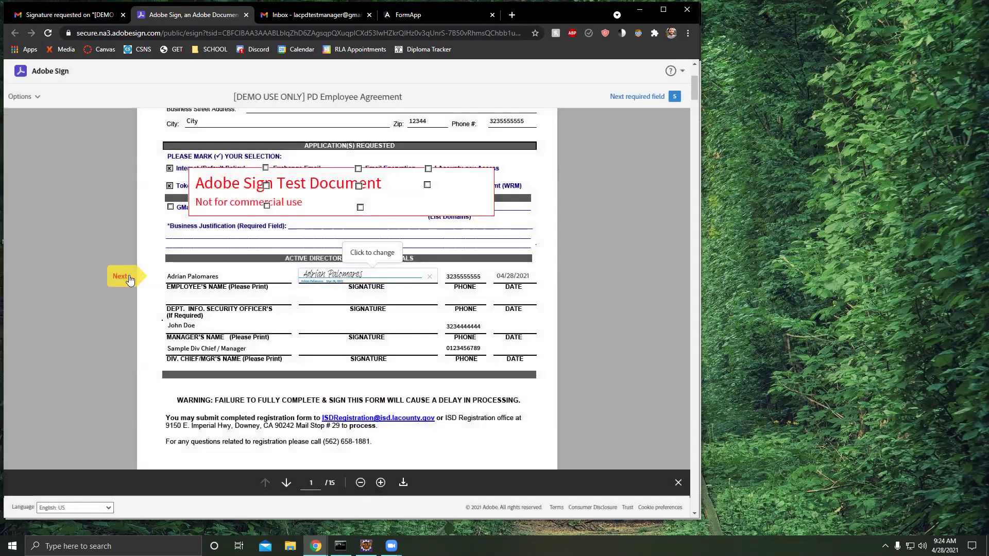
Sign the remaining fields on pages 5, 6, 11 and 15, then submit the signatures
click(128, 279)
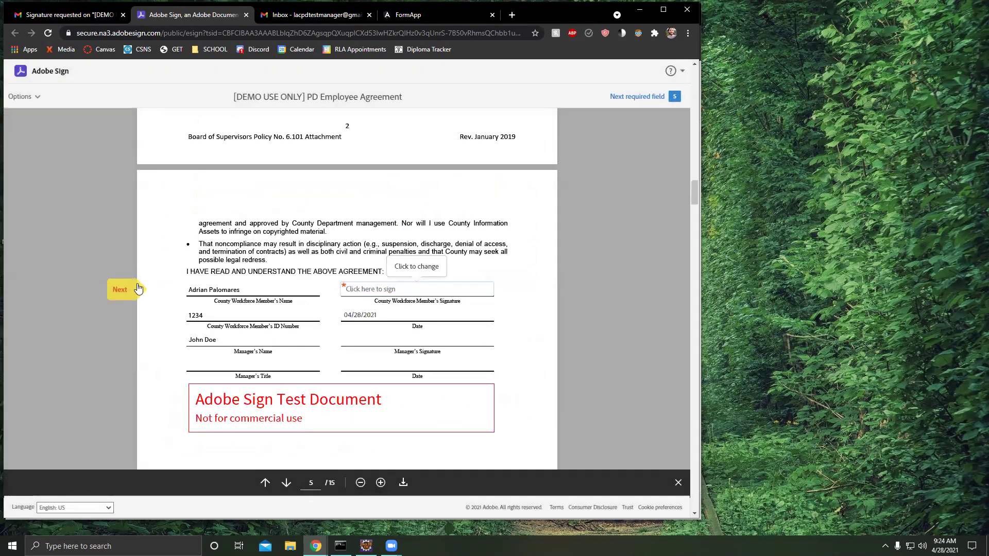
click(402, 290)
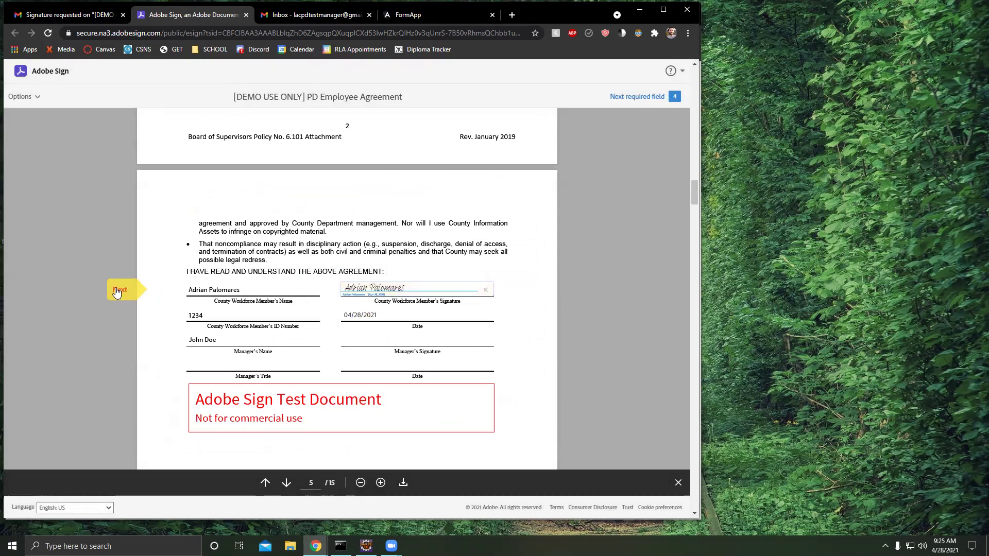
click(118, 290)
click(191, 290)
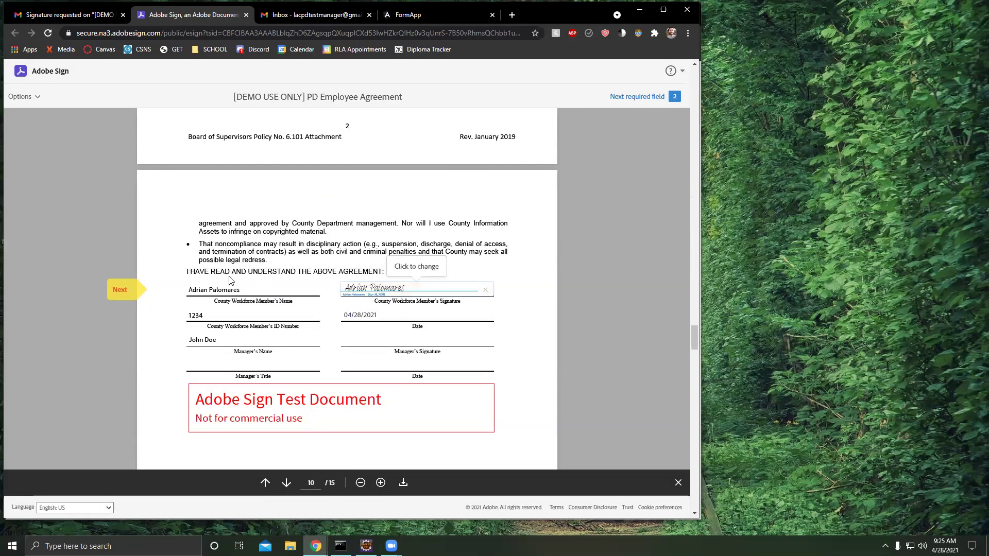
click(124, 289)
click(228, 292)
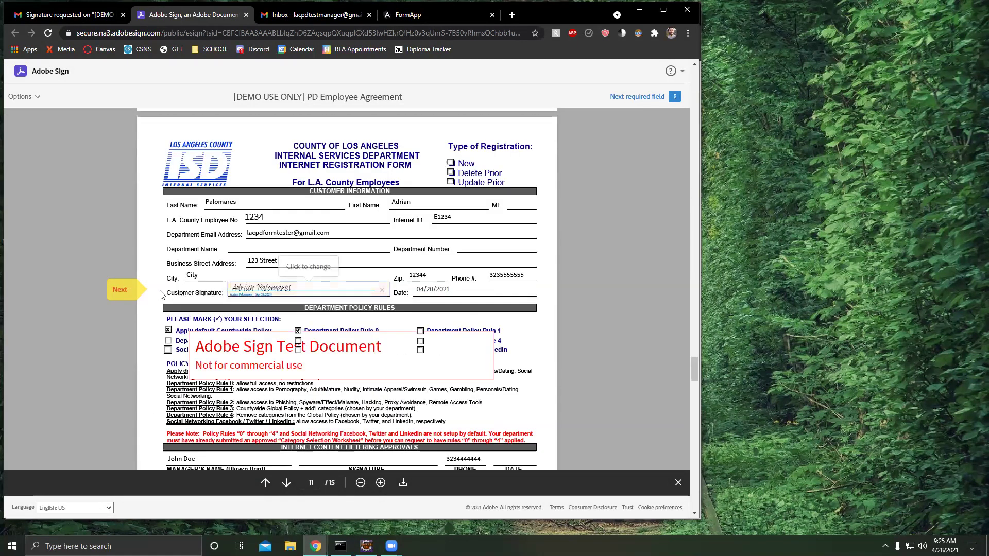
click(123, 295)
click(419, 291)
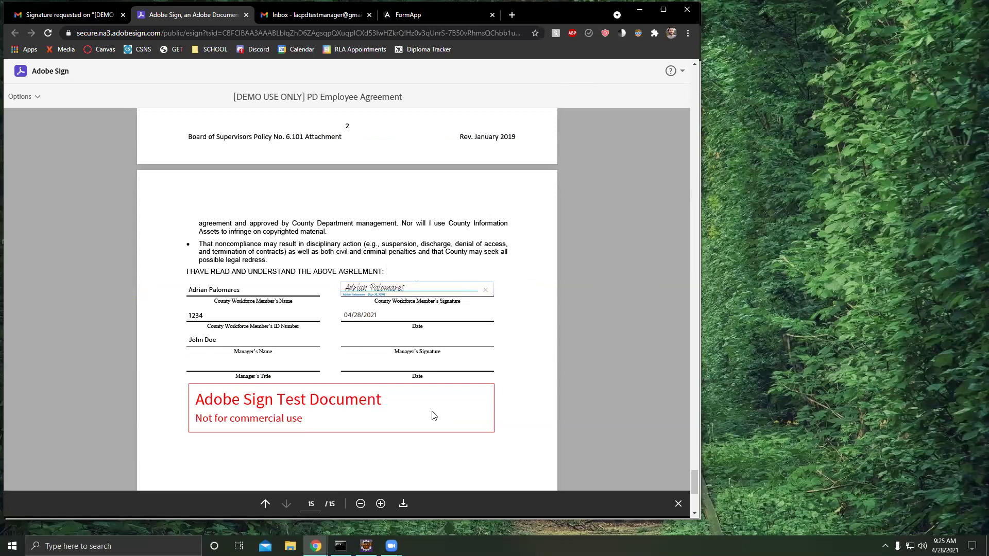
click(489, 504)
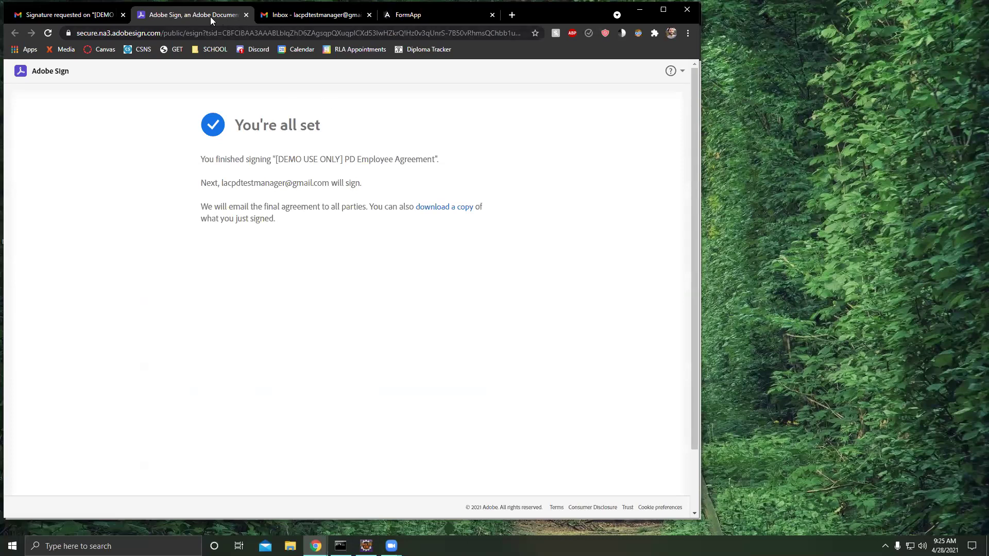
Close the finished signing tab and open the new signature-request e-mail in the manager's inbox
middle_click(174, 13)
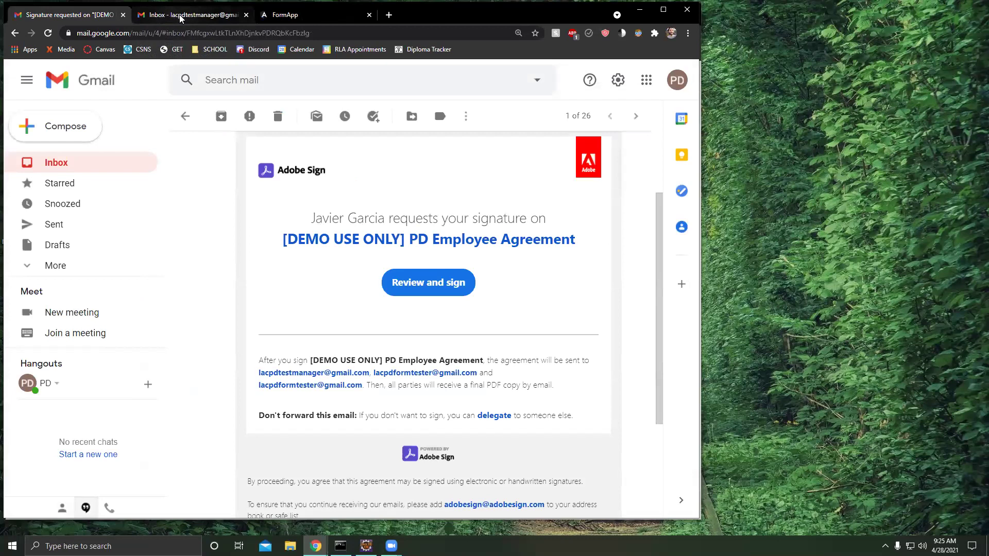
click(180, 18)
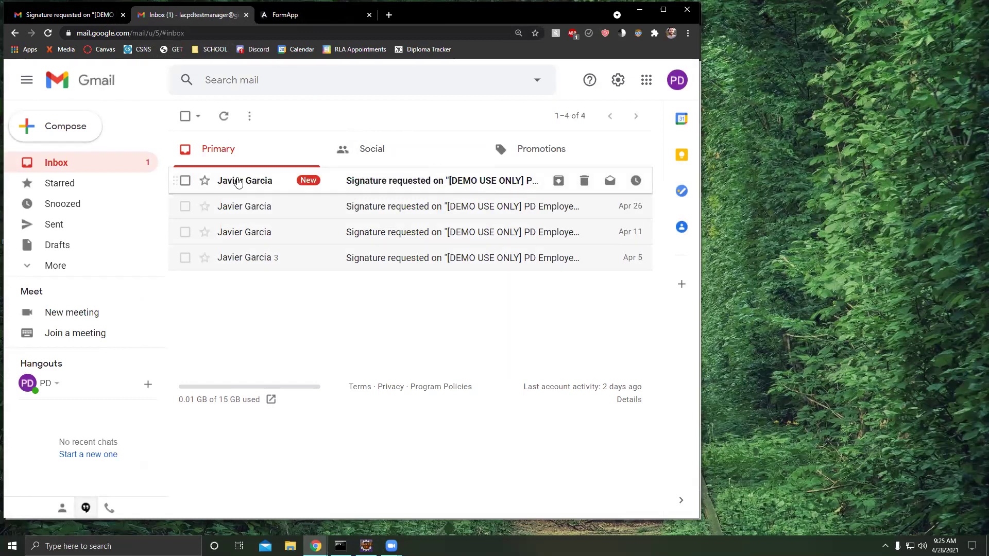
click(463, 184)
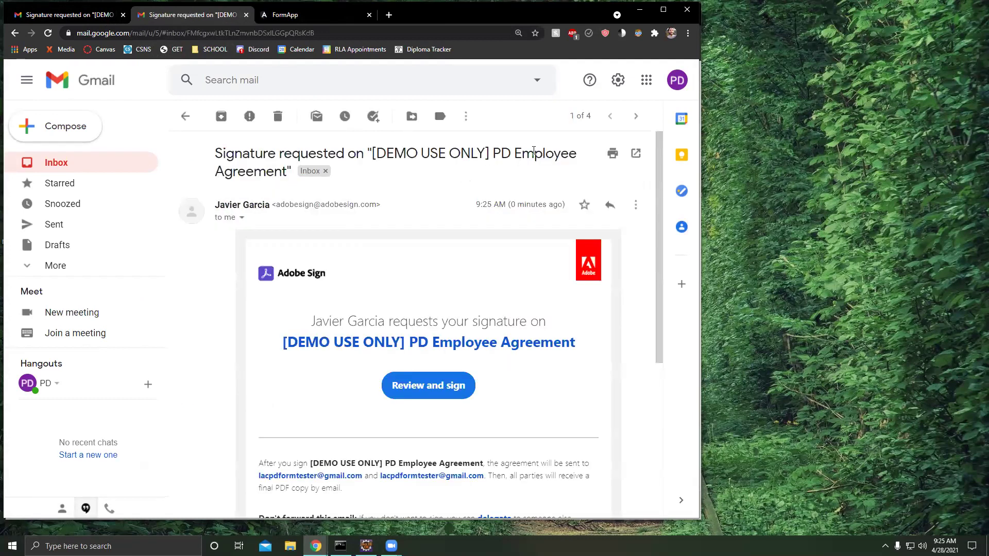
scroll(487, 211, down, 1)
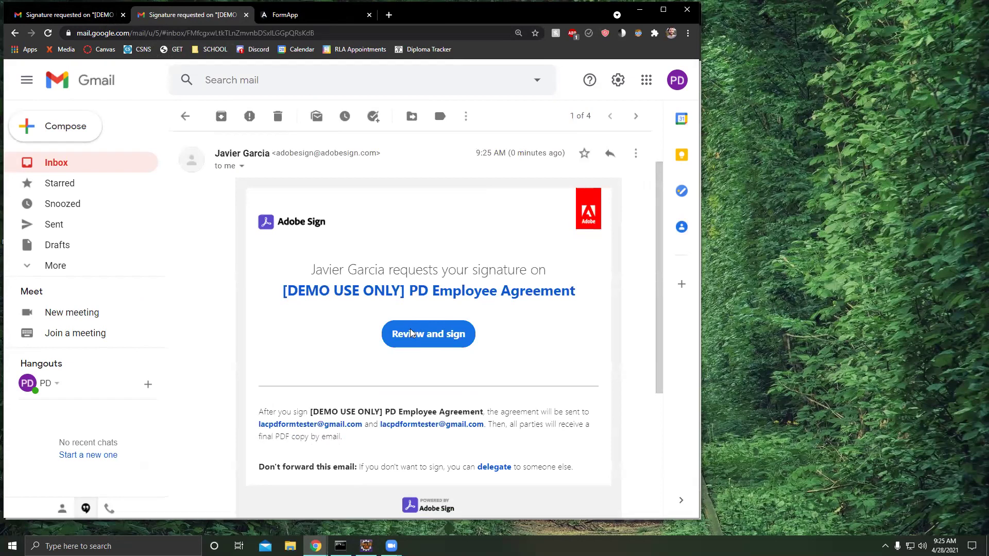
Open the agreement from the e-mail and apply the manager's typed signature to the manager field
click(410, 329)
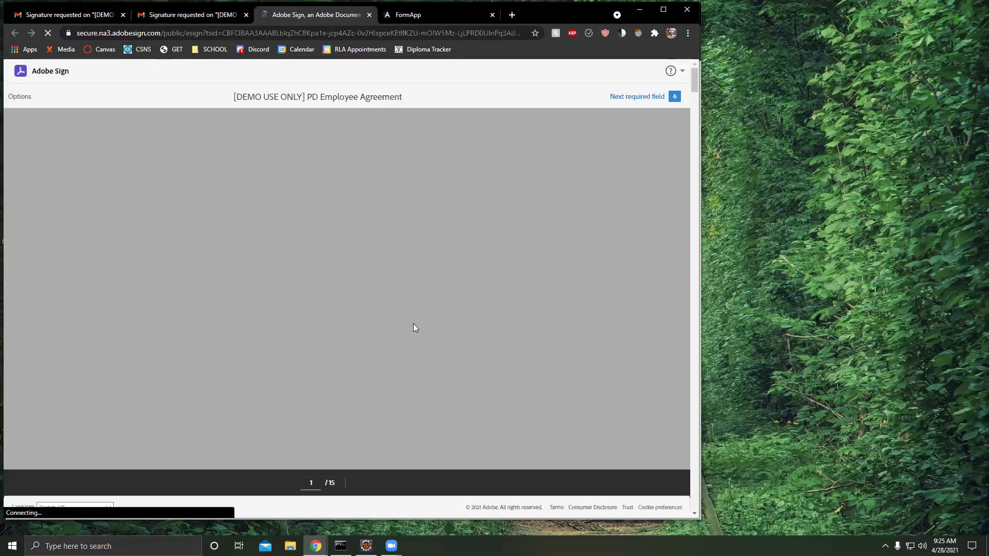
scroll(423, 324, down, 1)
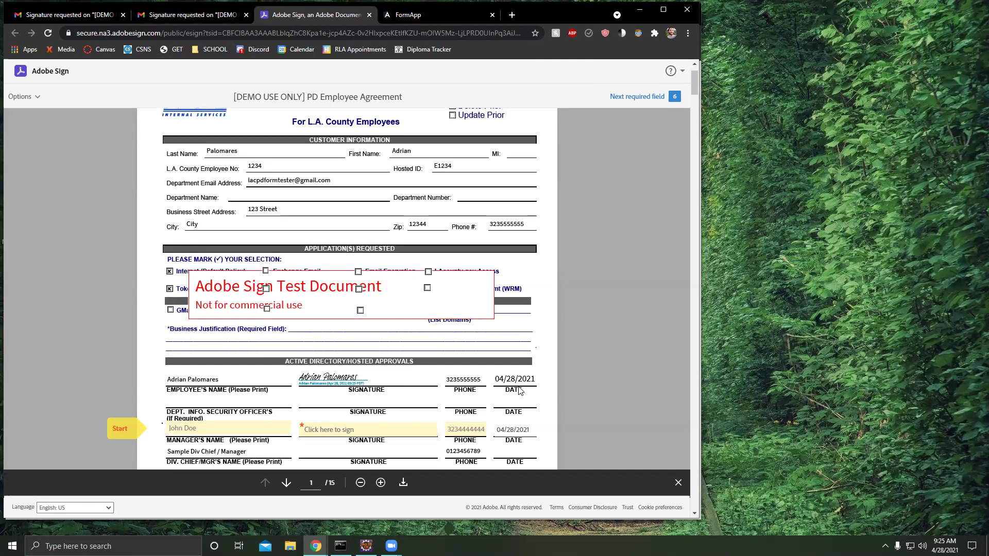
scroll(553, 379, down, 2)
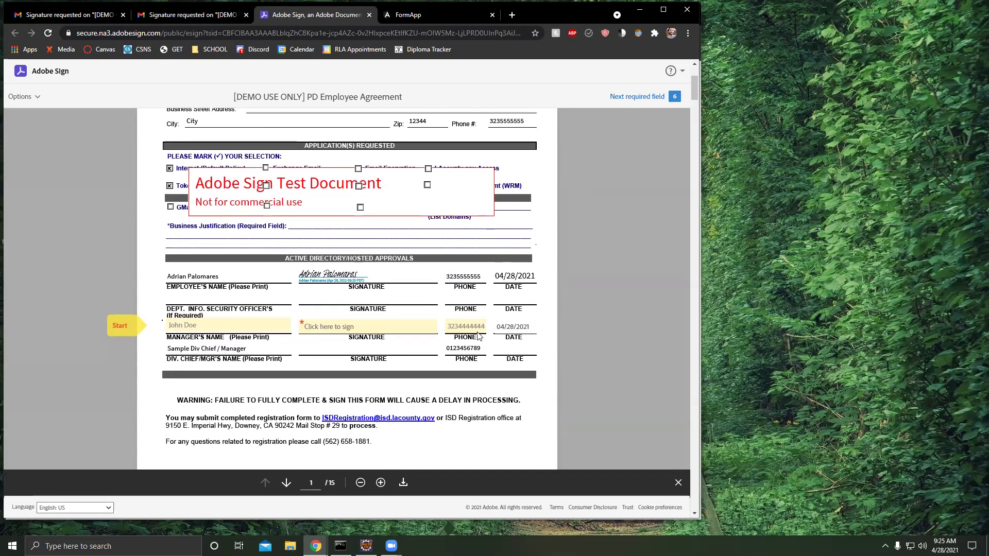
click(328, 328)
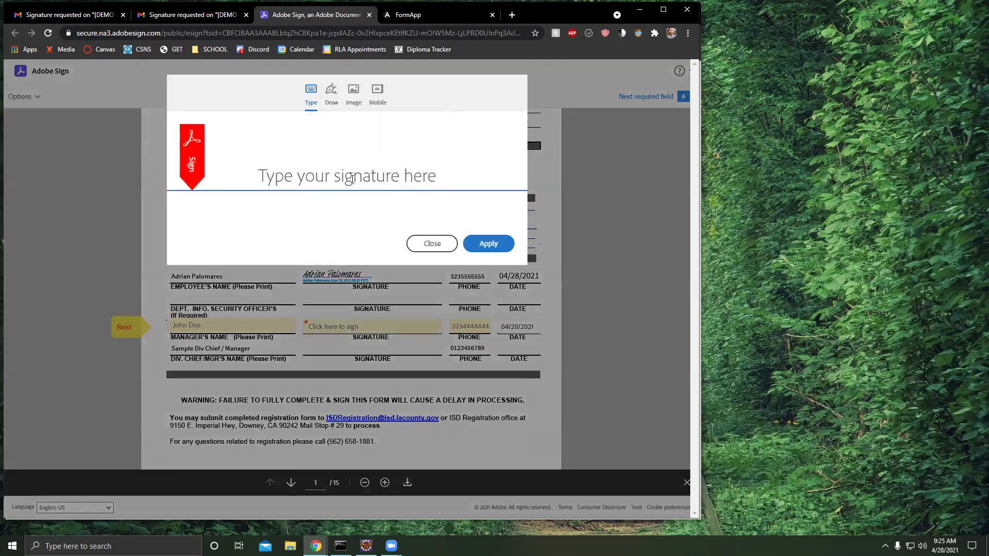
text(John Doe)
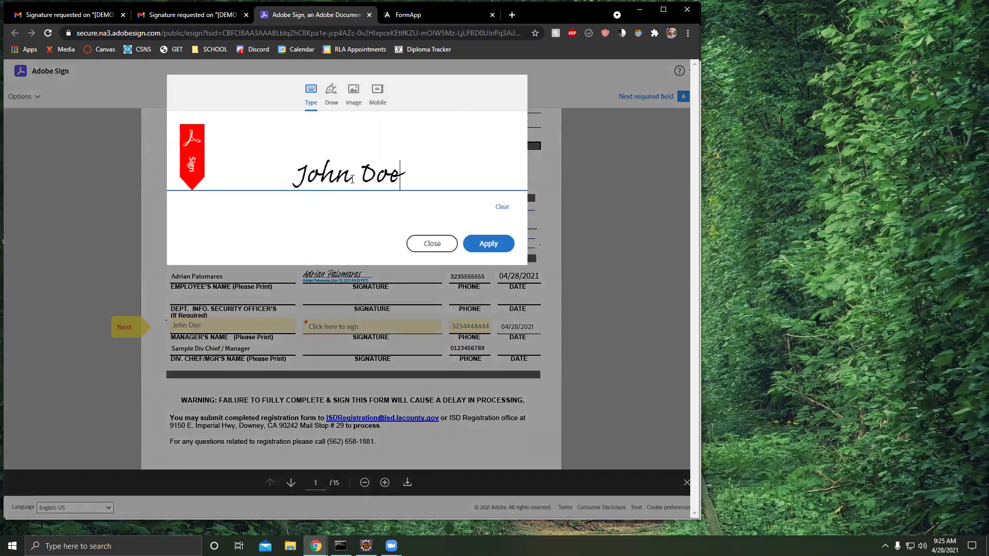
click(501, 243)
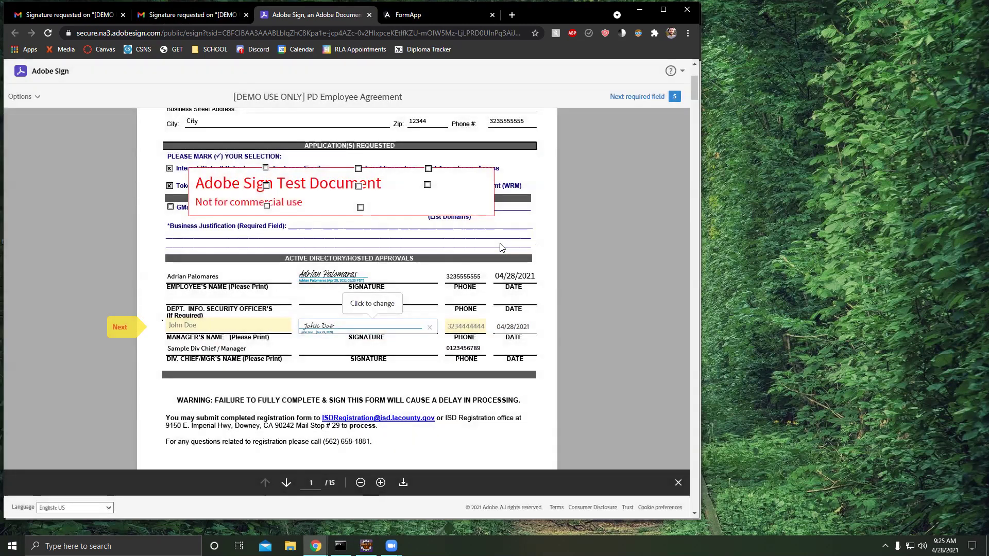